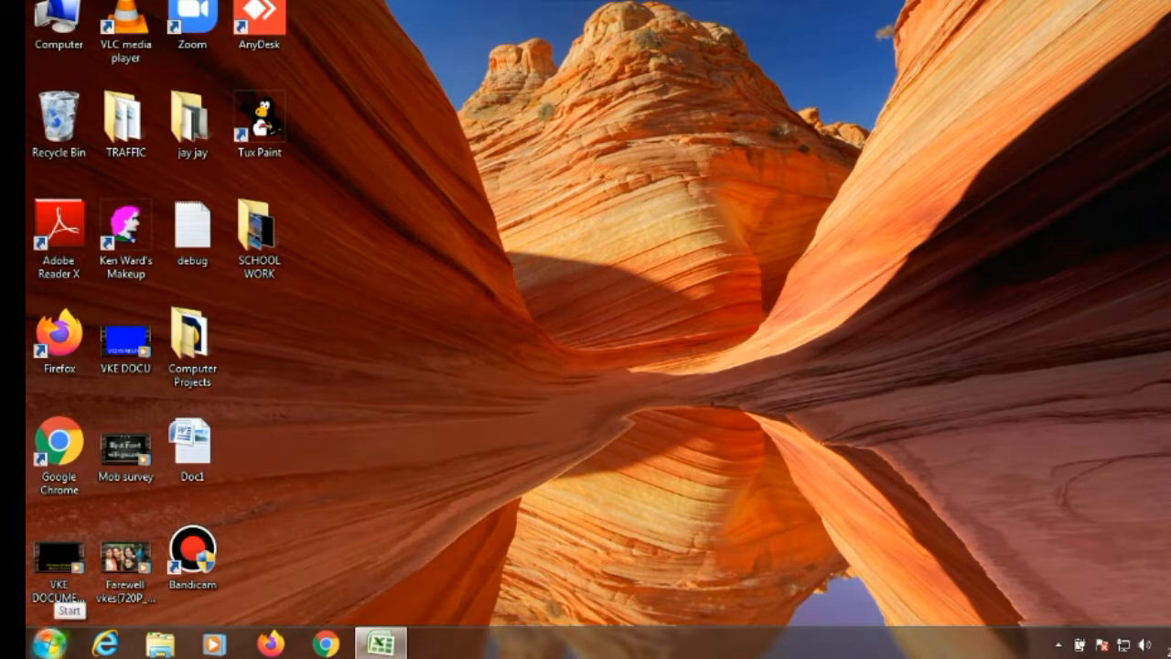
- Search the computer for "excel" and switch to the already open Excel workbook Book1
left_click(49, 643)
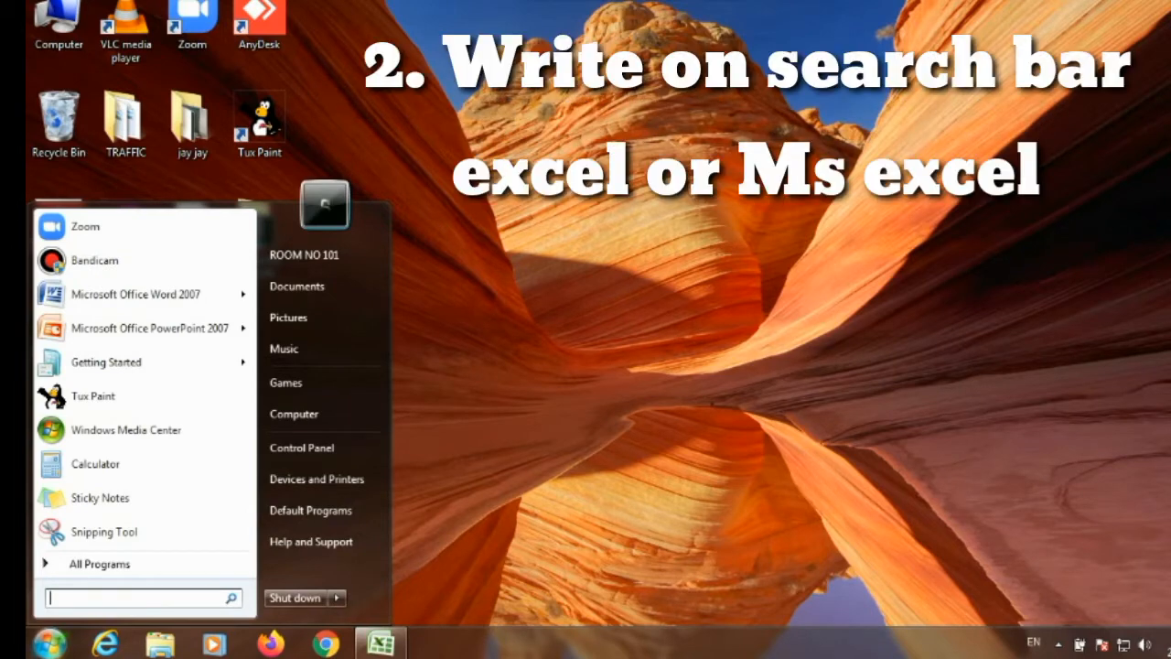
type("excel")
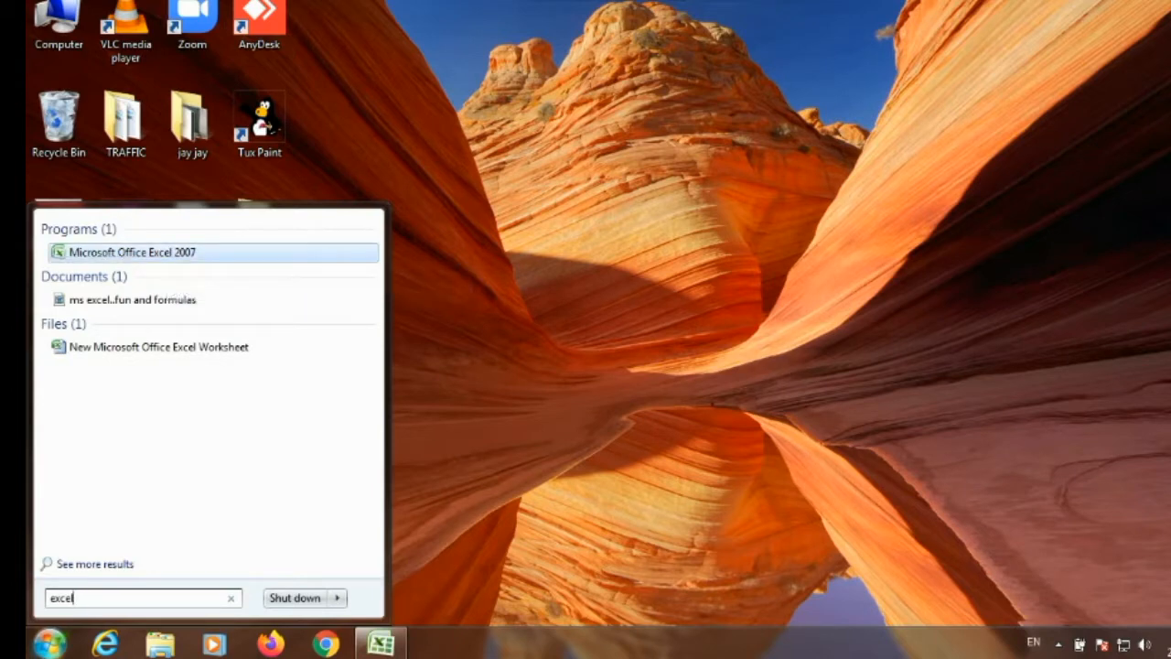
key("super")
mouse_move(381, 643)
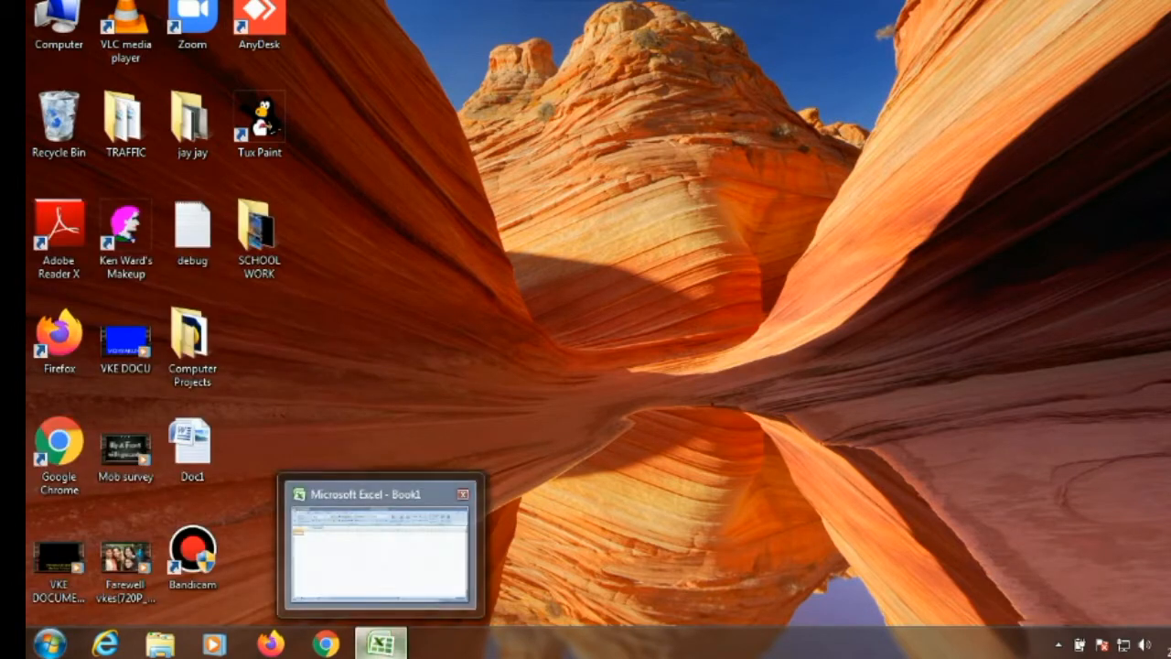
left_click(380, 549)
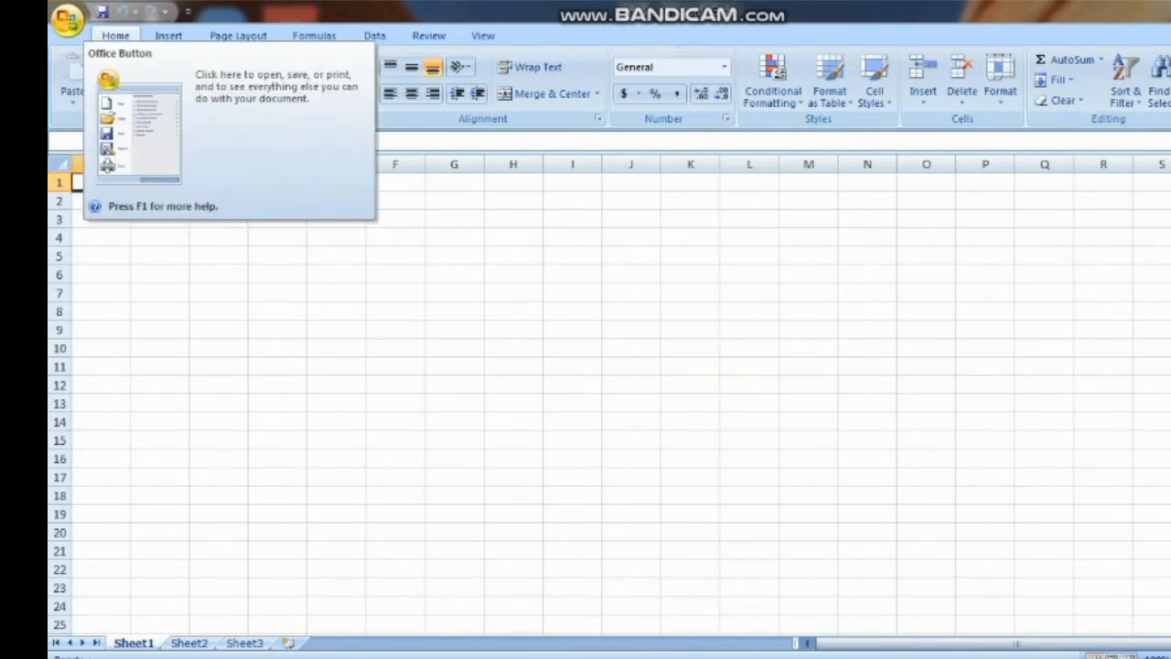
- Look through the Office file commands, including the Prepare and Send options for the workbook
left_click(66, 18)
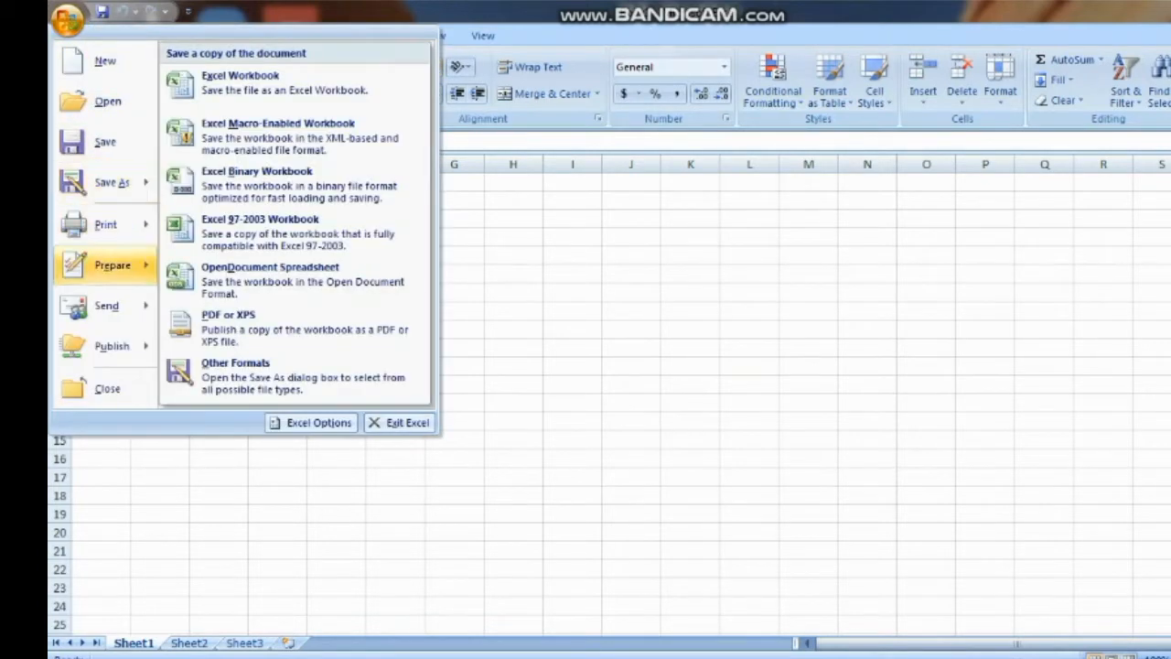
mouse_move(106, 305)
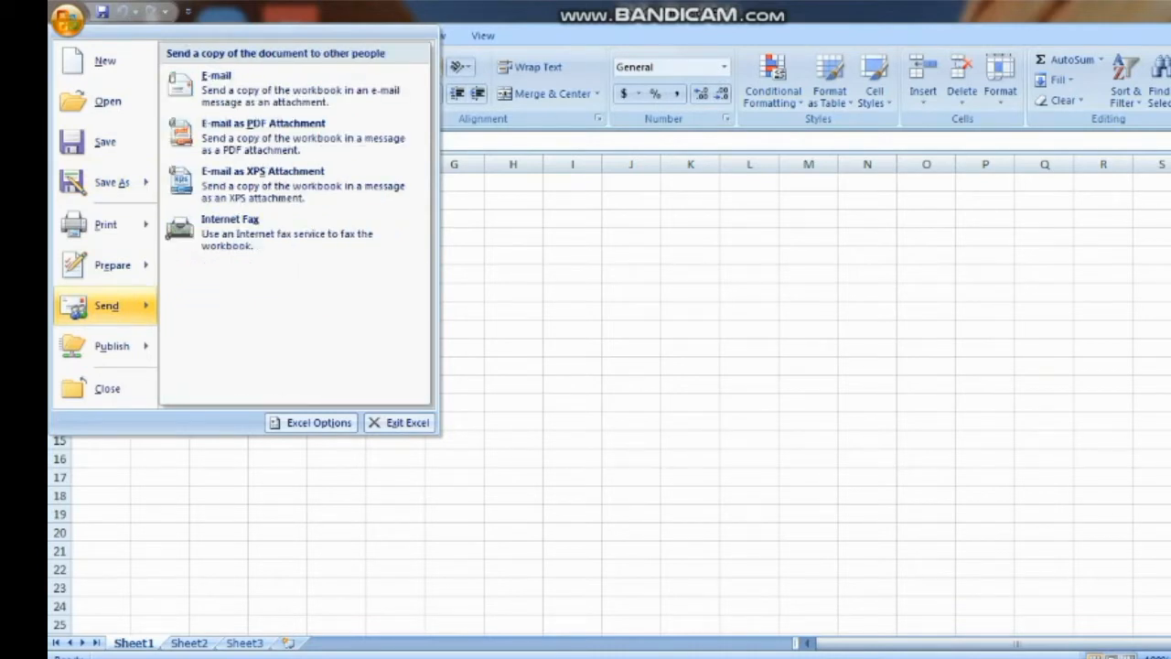
key("Escape")
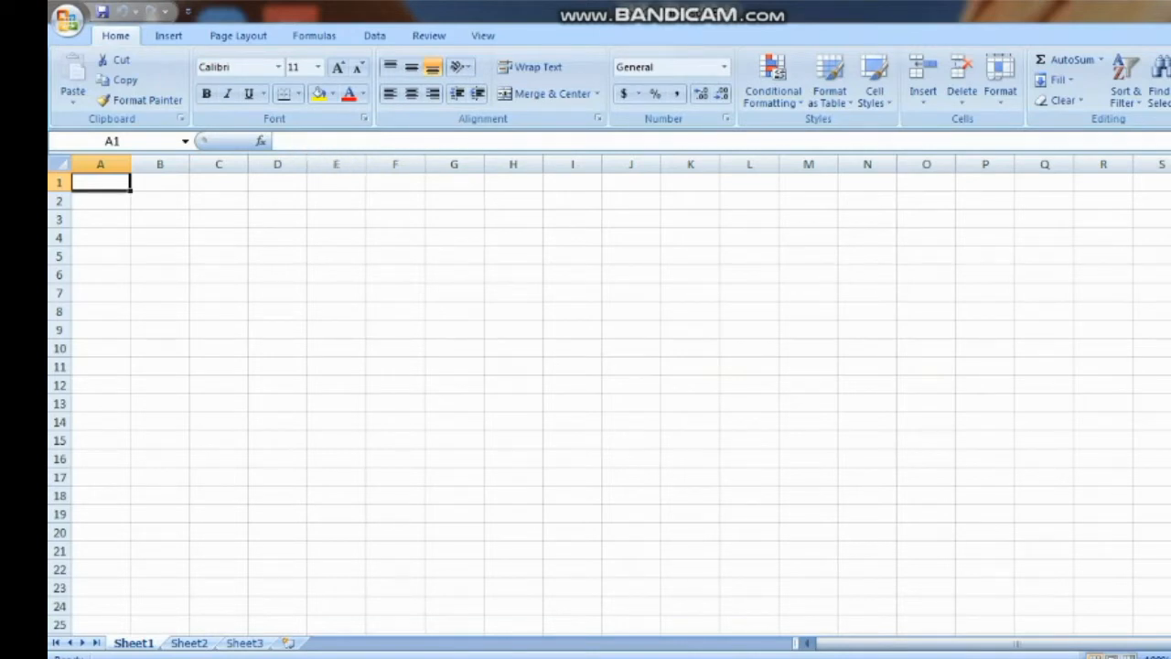
- Dismiss the Windows color scheme prompt and zoom the worksheet to 170%
left_click(337, 275)
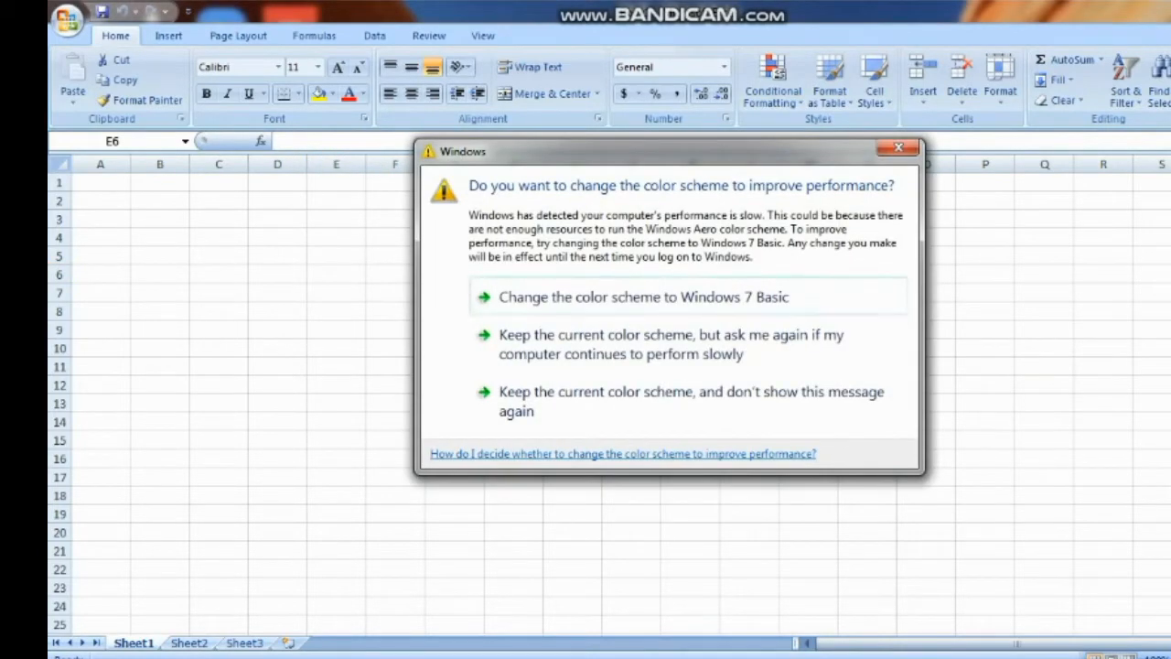
left_click(899, 149)
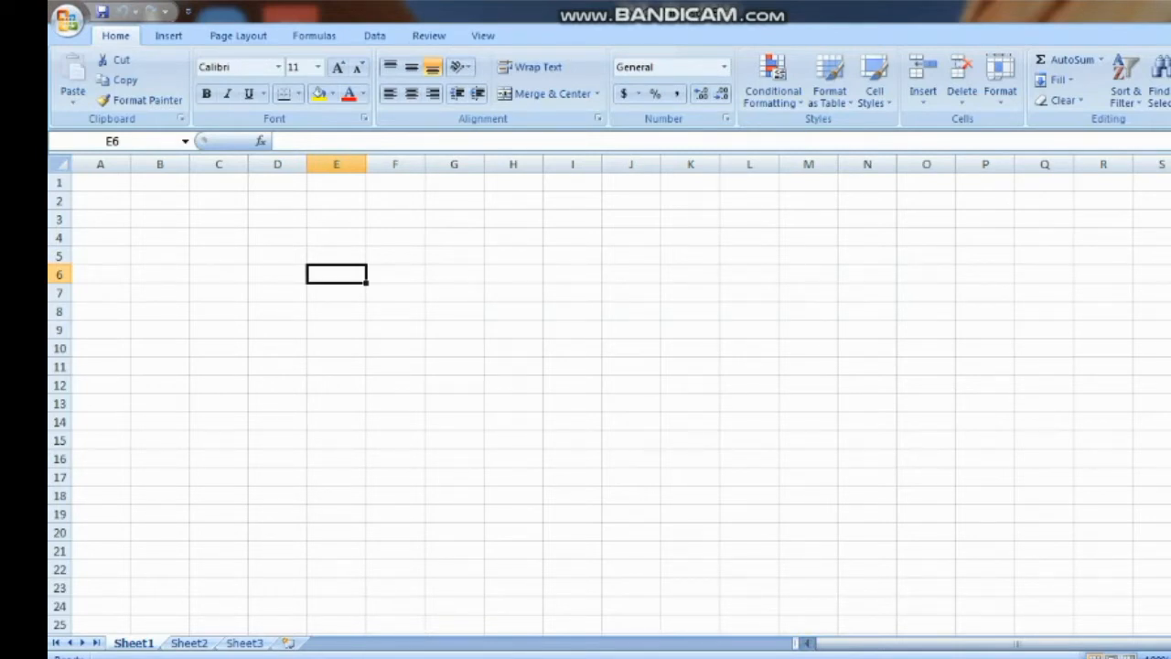
scroll(610, 395, "down", 6)
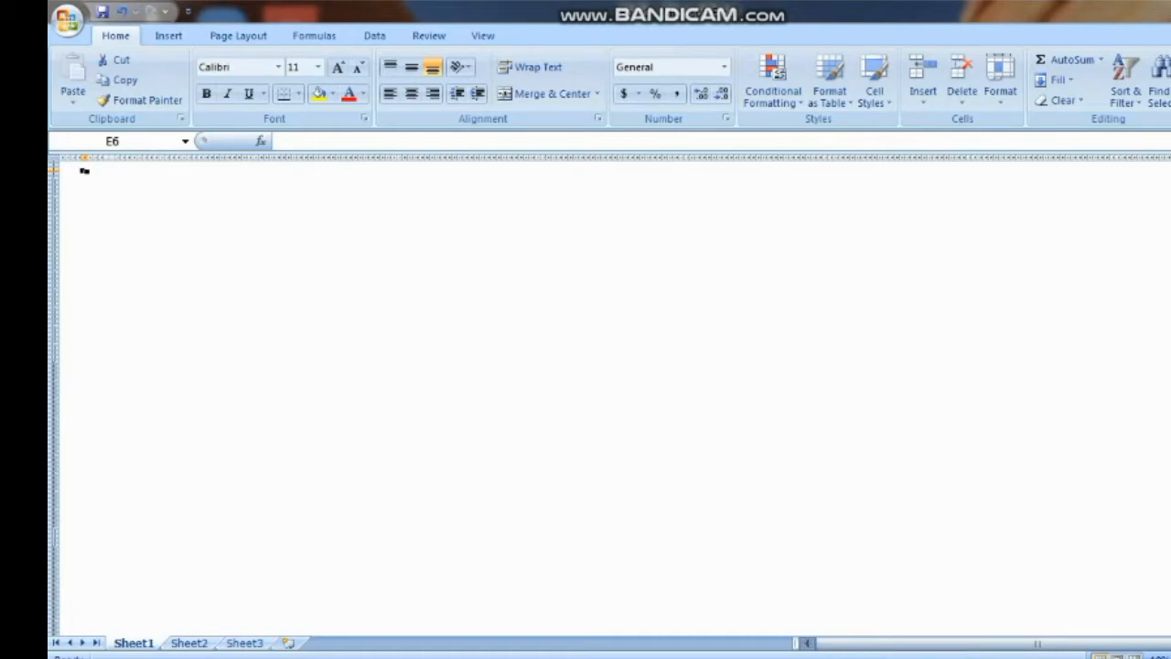
left_click_drag(1161, 656, 1170, 656)
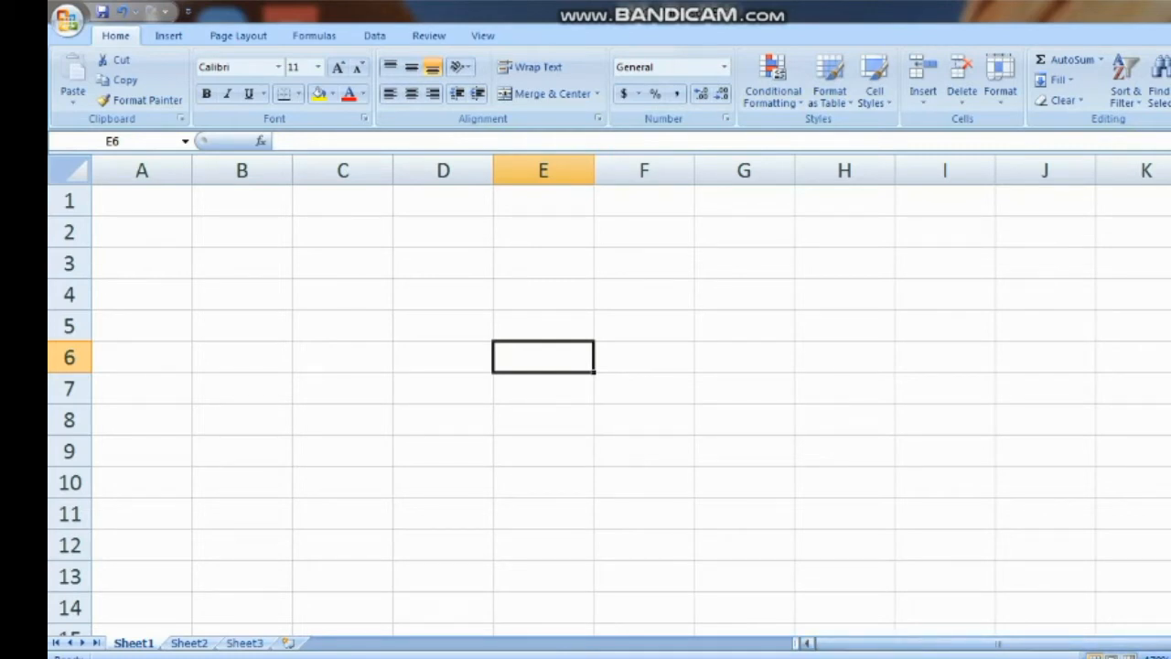
left_click_drag(1135, 643, 1161, 643)
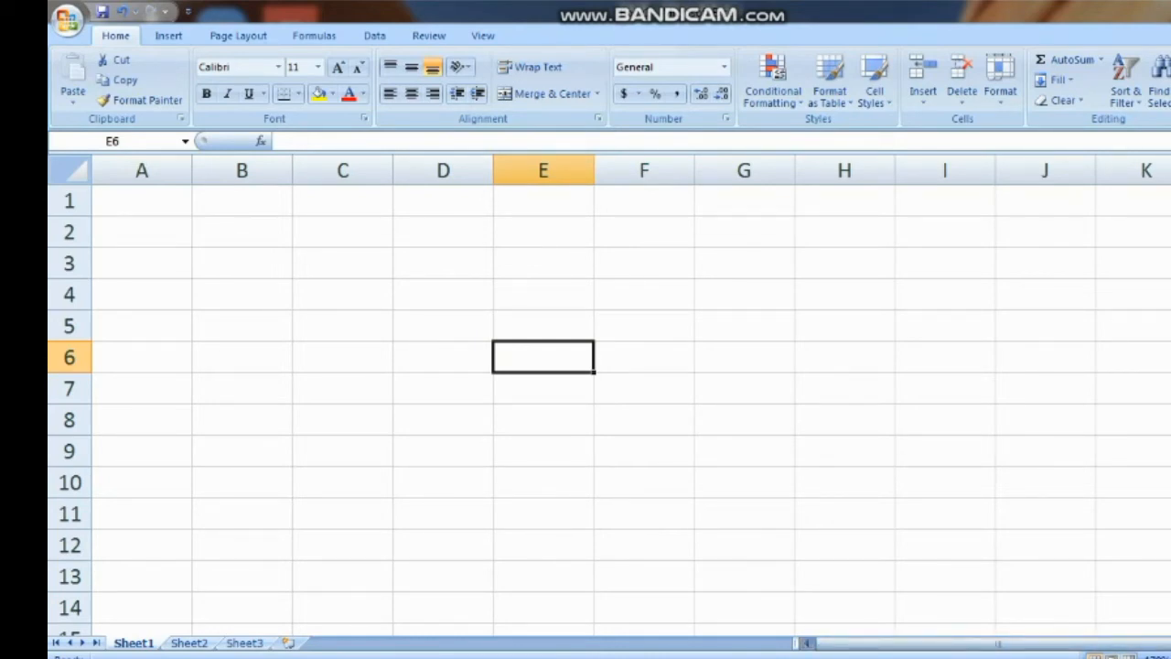
- Open the empty cell E6 for editing, and do the same for cell C3
key("F2")
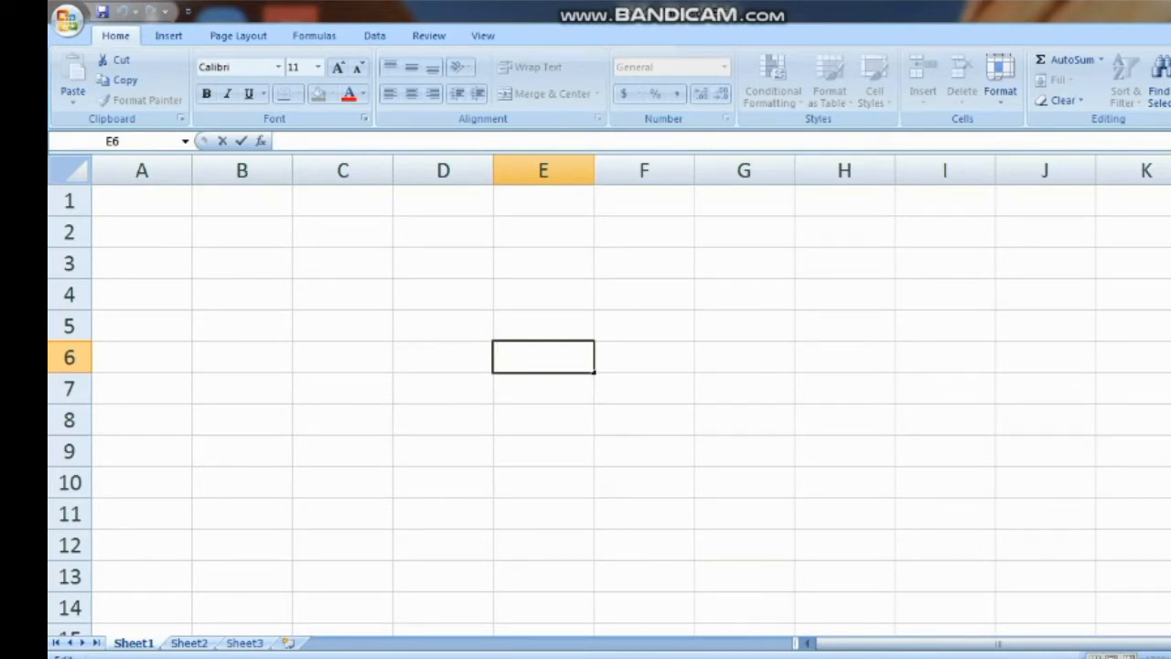
left_click(342, 263)
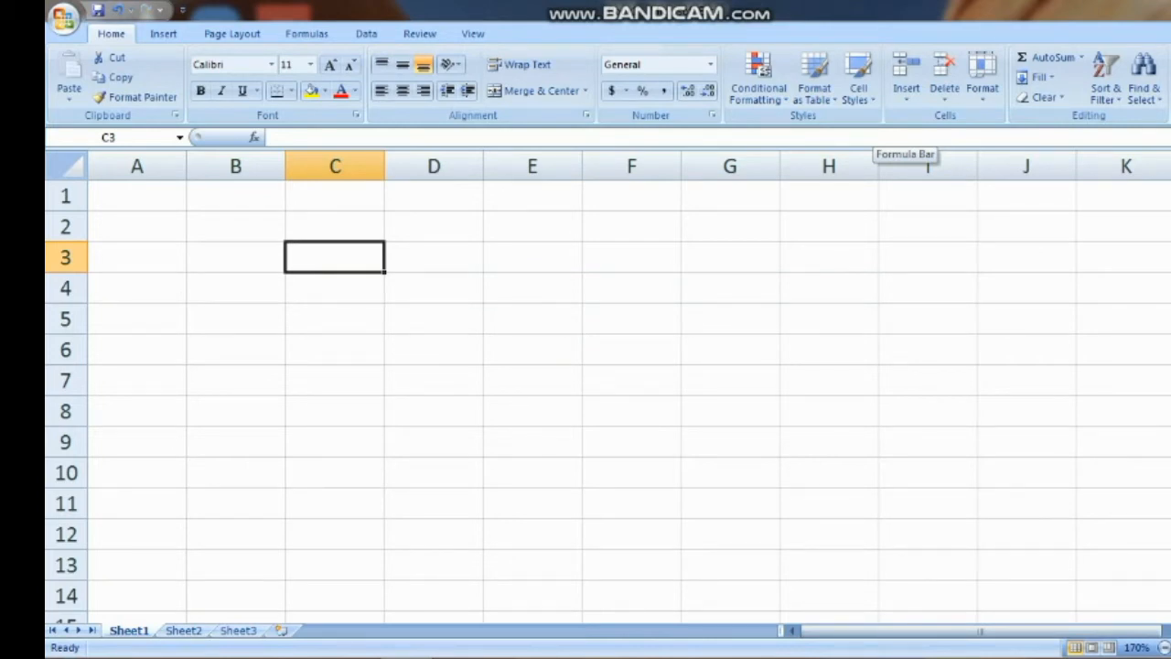
left_click(901, 137)
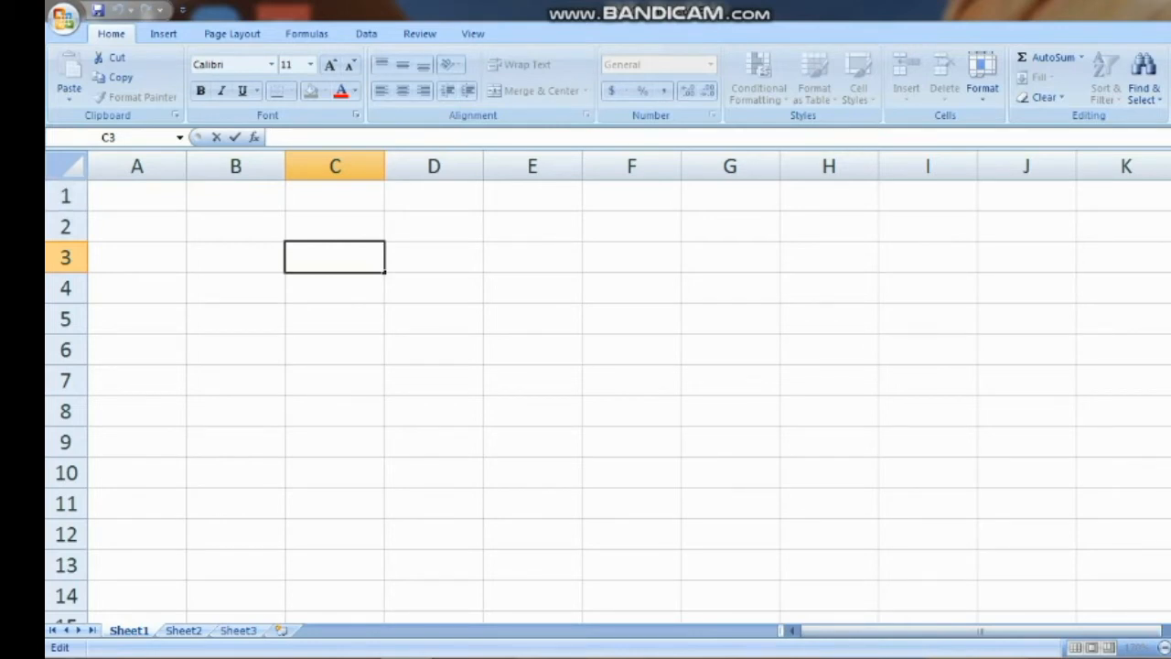
- Select the row range A1:J1, followed by the column range B1:B11
left_click(138, 196)
left_click_drag(137, 196, 1026, 196)
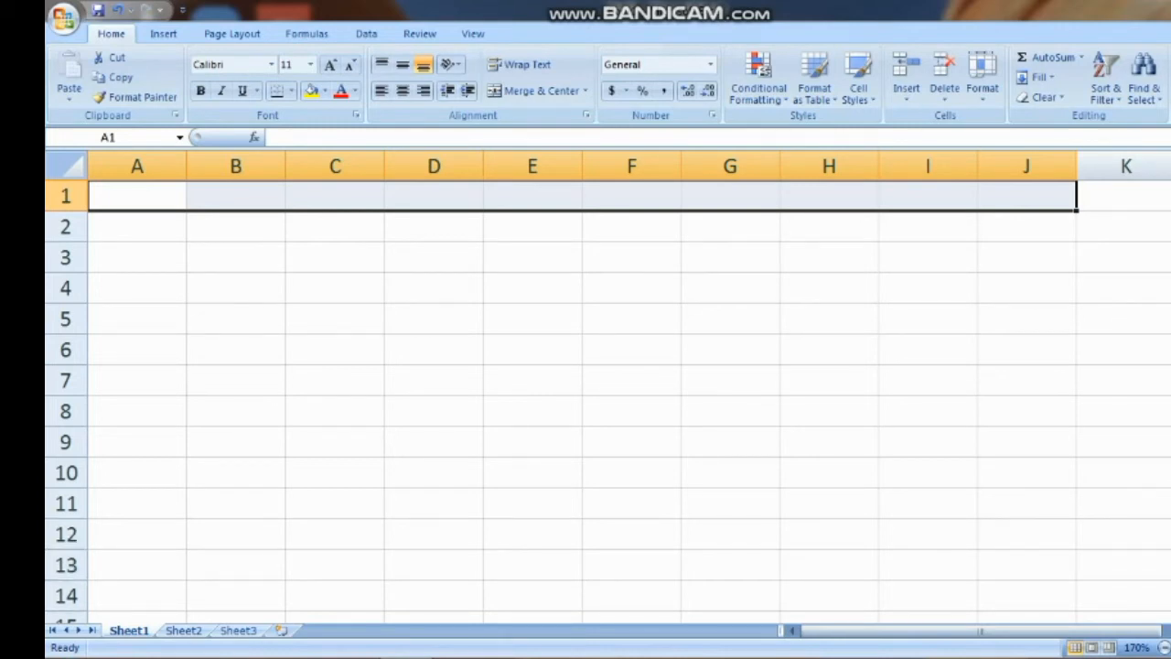
left_click(236, 441)
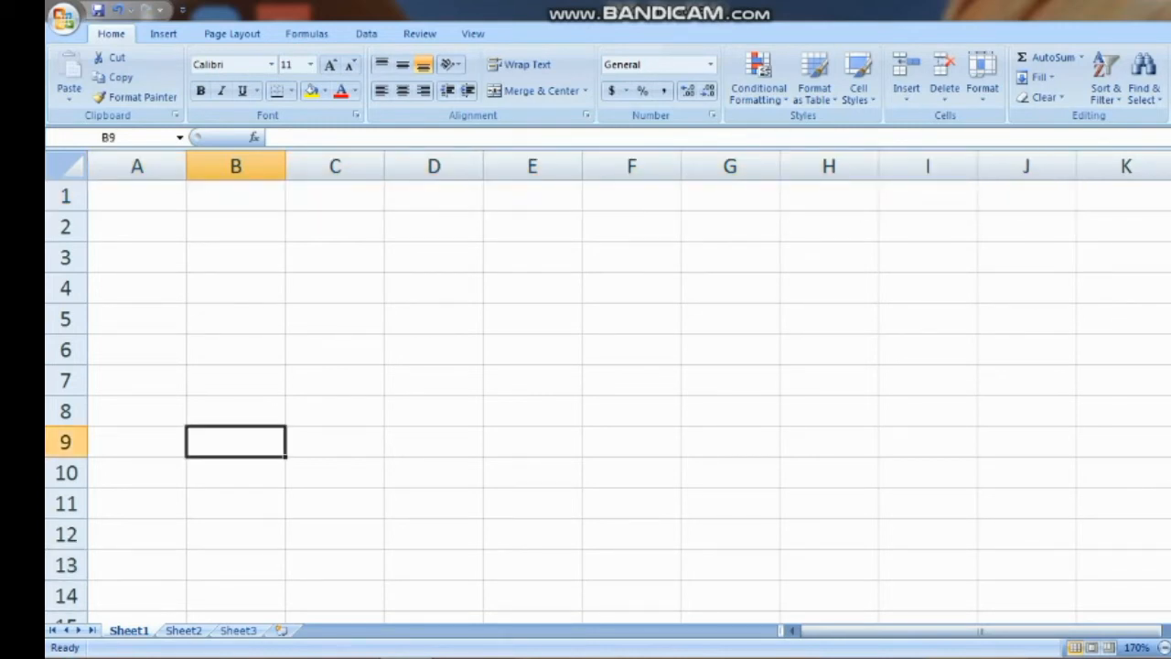
left_click_drag(235, 196, 235, 503)
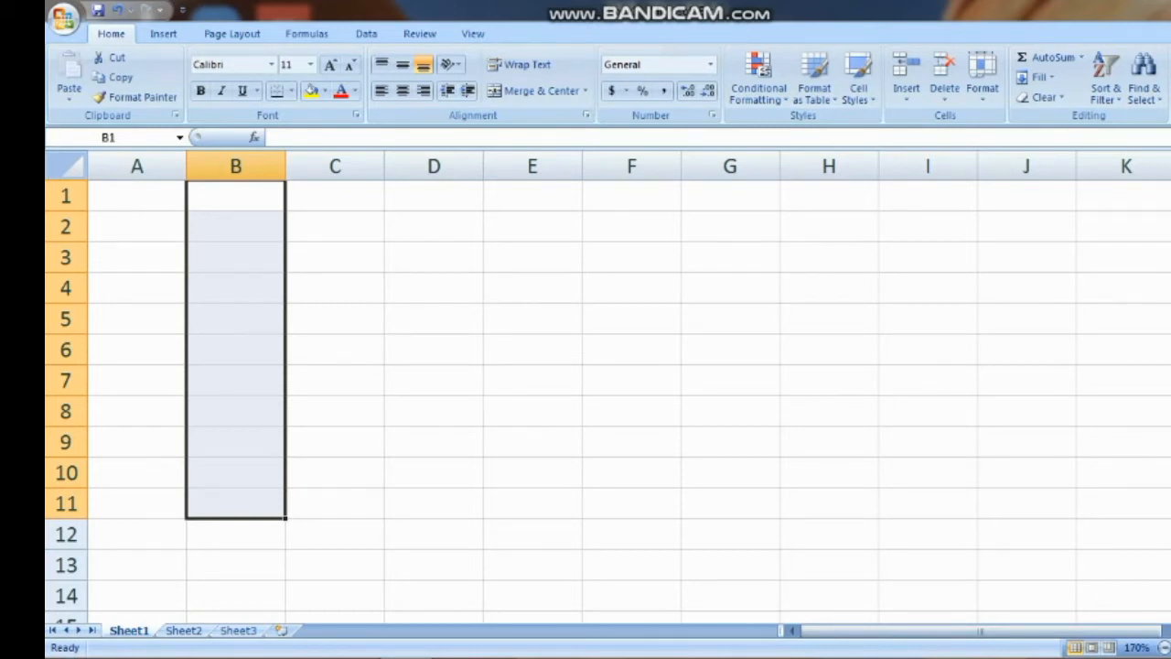
- Enter the number 5 in cell D8
left_click(434, 410)
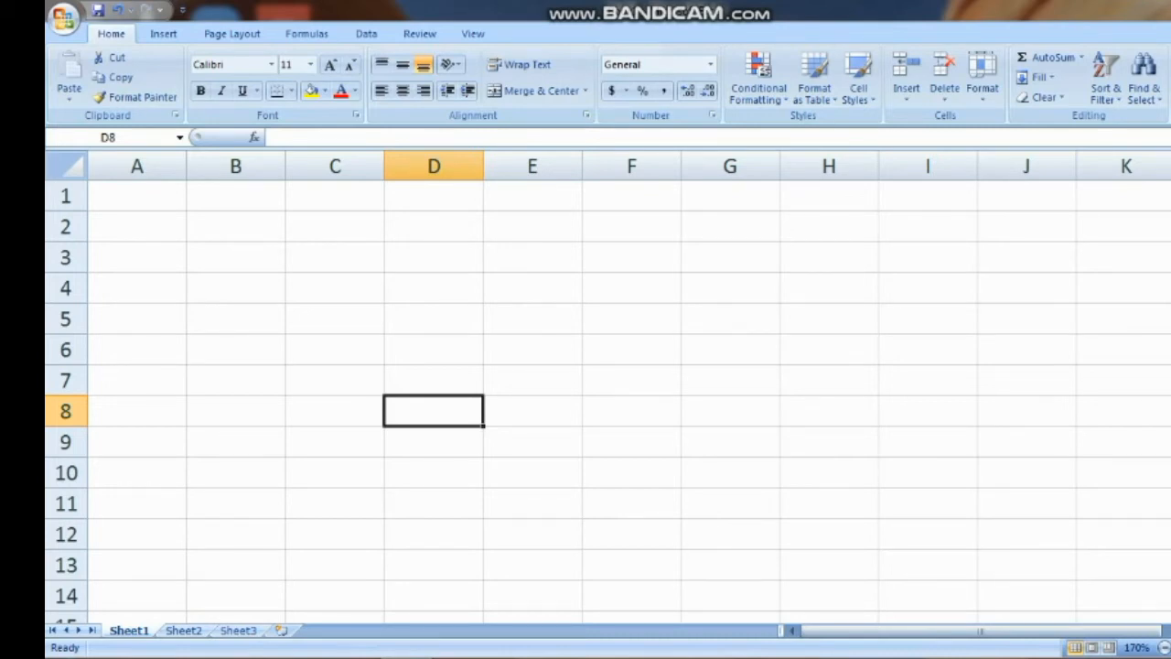
type("5")
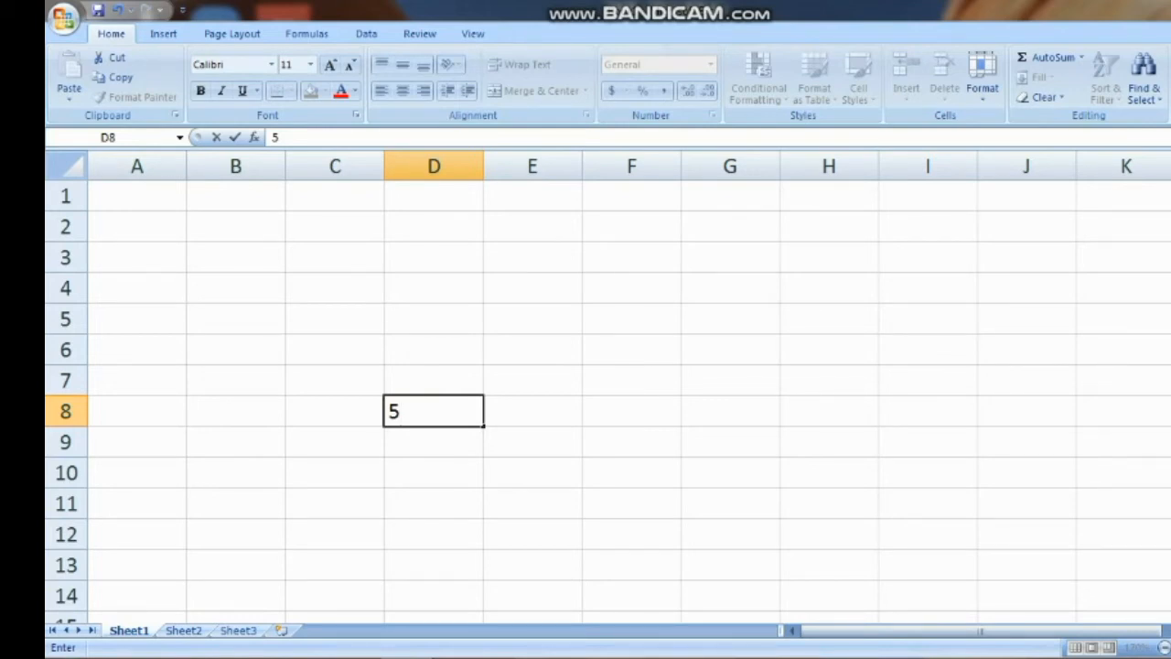
left_click(532, 288)
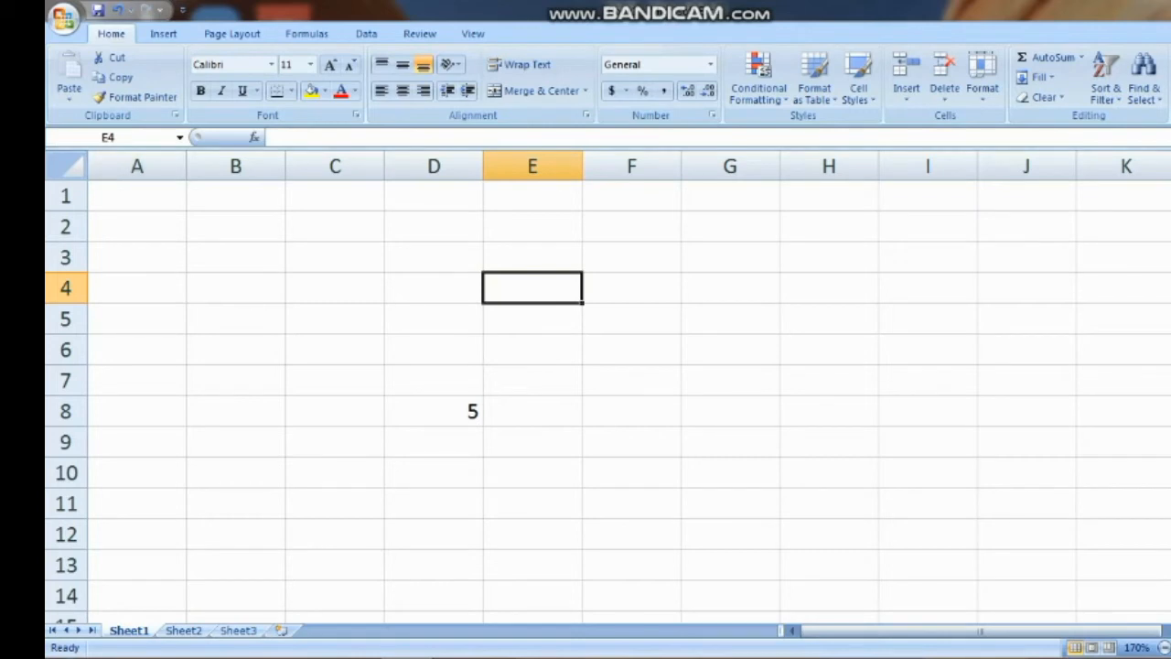
left_click(82, 137)
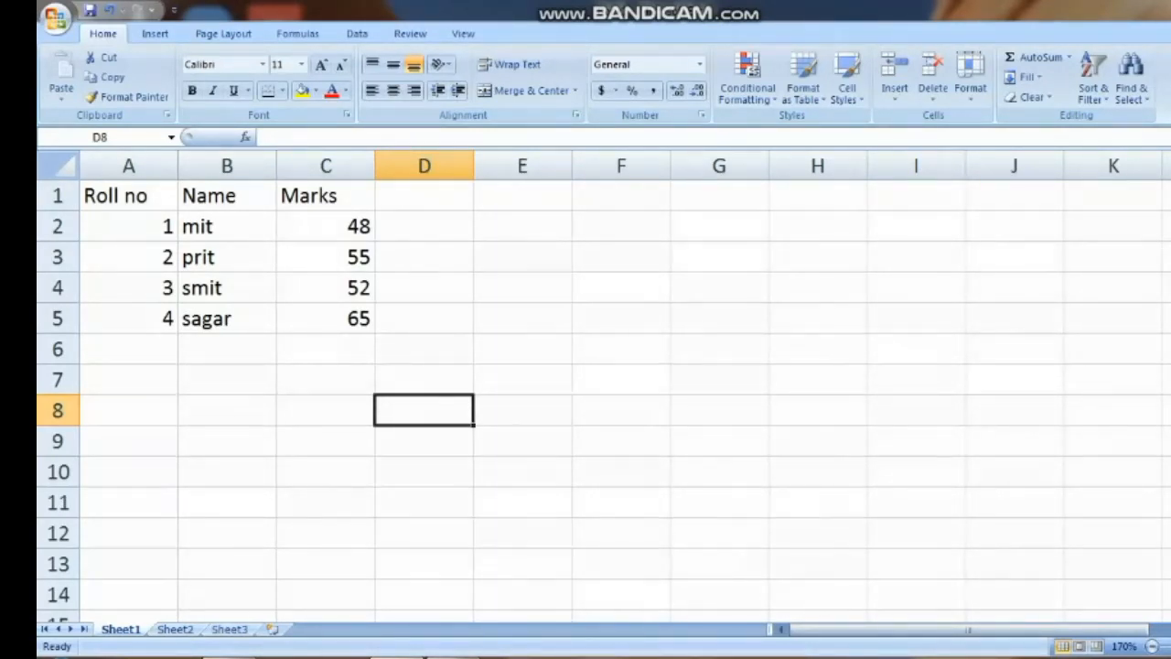
- Enter the label "totat" in cell B6 below the list of student names
left_click(227, 348)
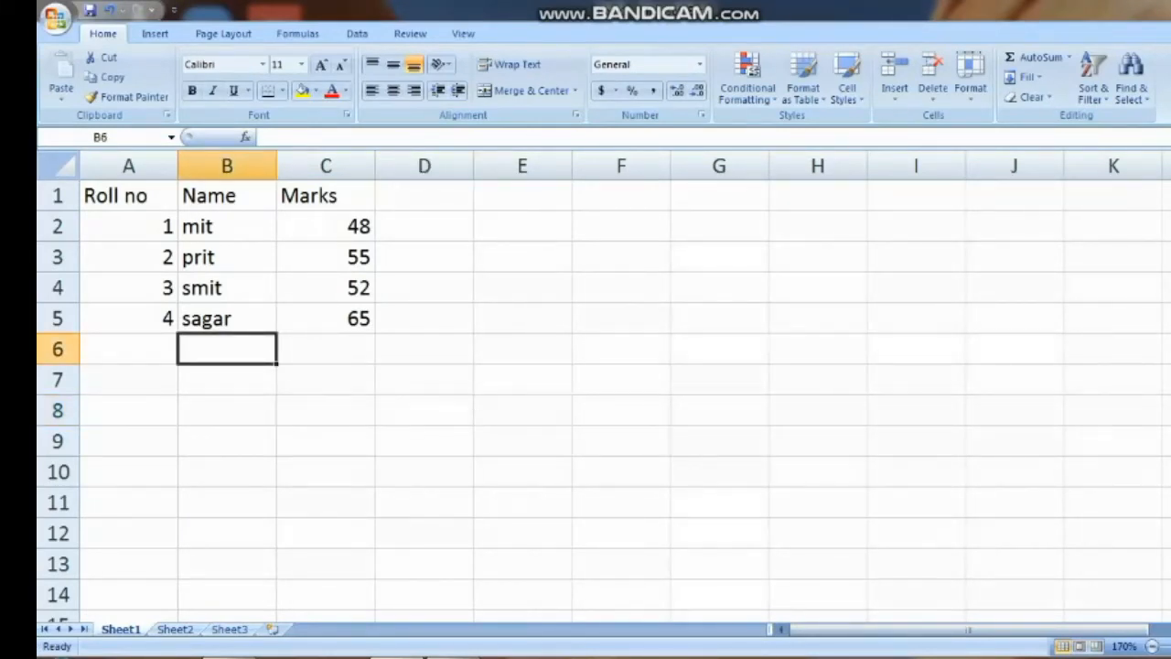
type("totL")
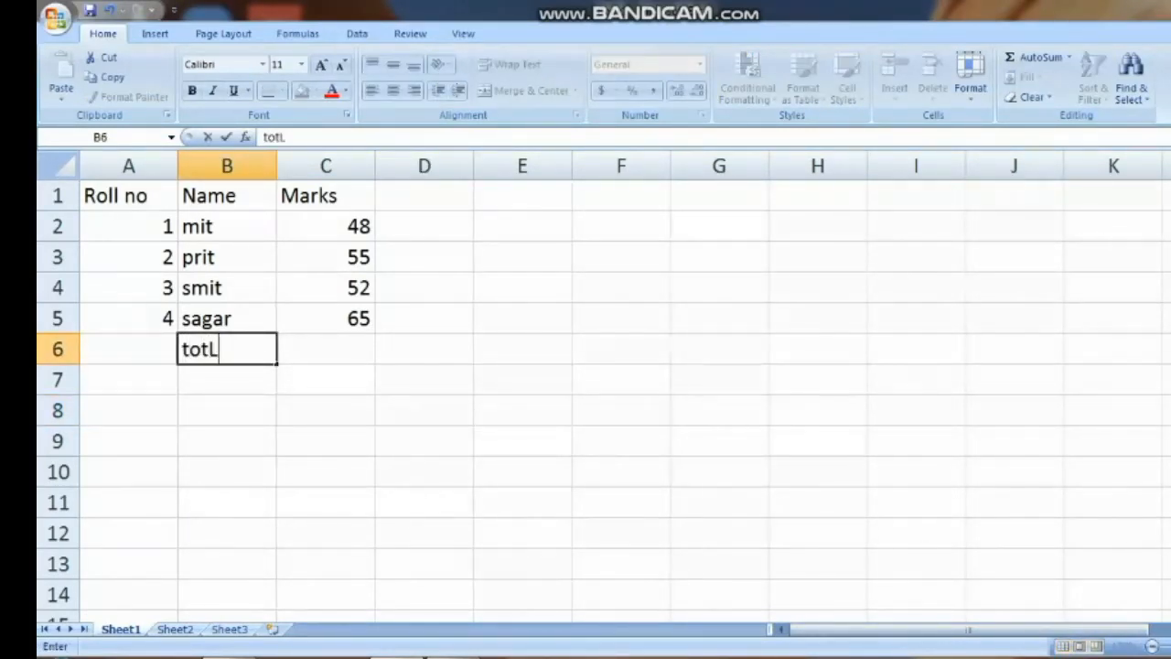
key("BackSpace")
type("at")
- Sum the marks in C2:C5 with the AutoSum function Sum, placing the result below them
left_click_drag(325, 226, 326, 318)
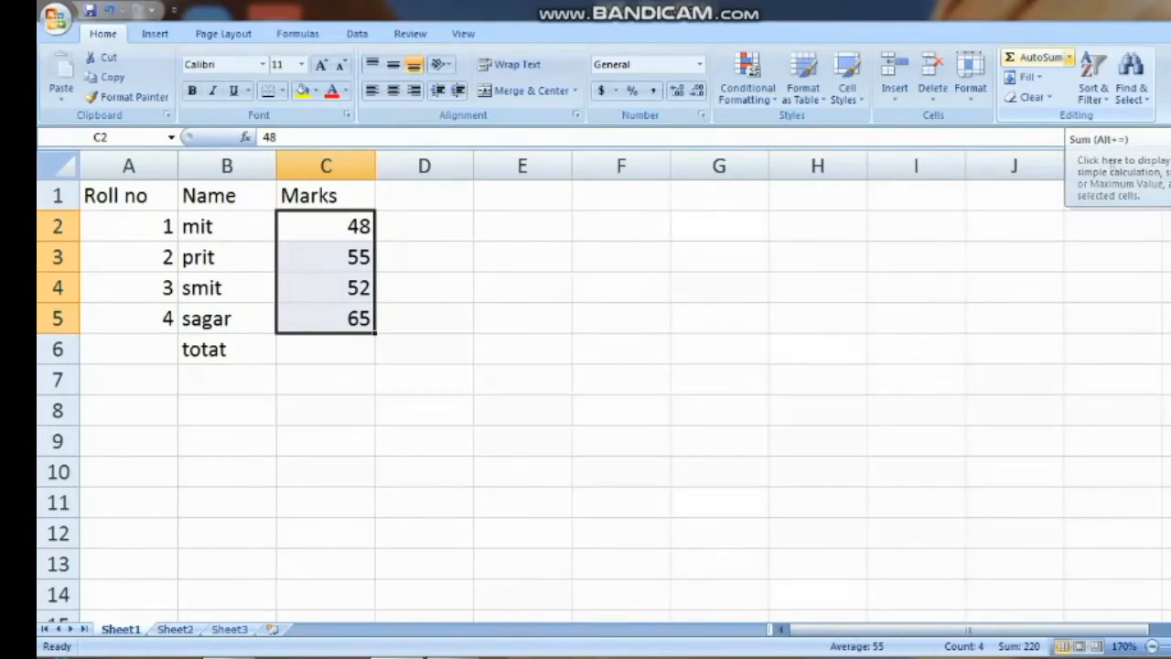
left_click(1068, 57)
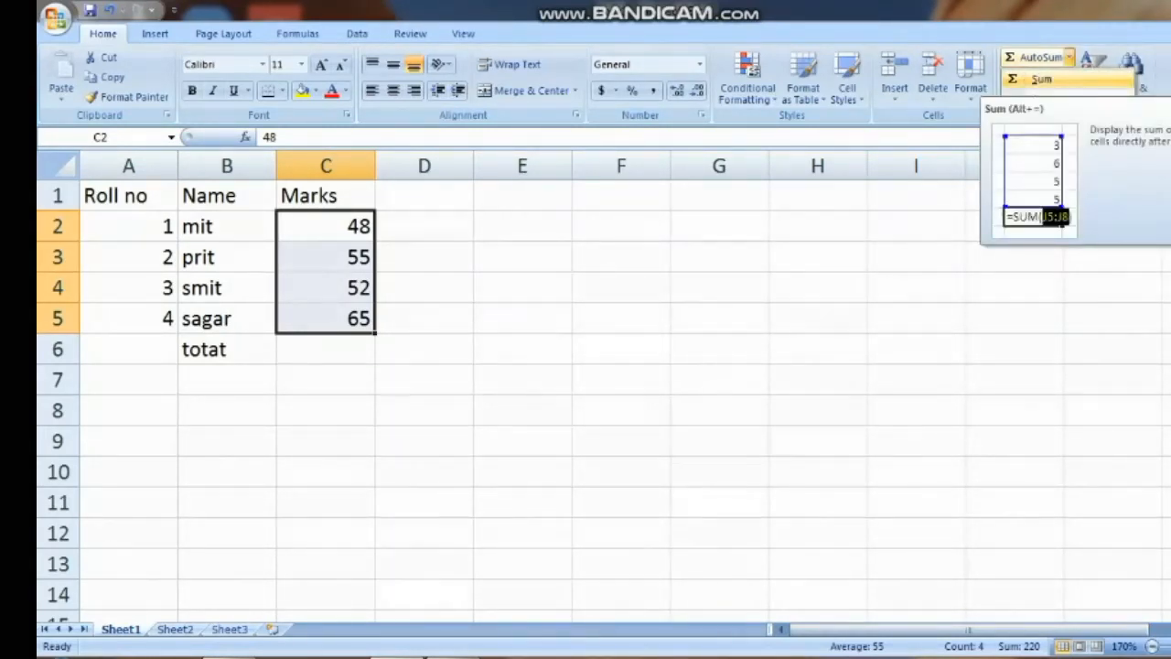
left_click(1041, 79)
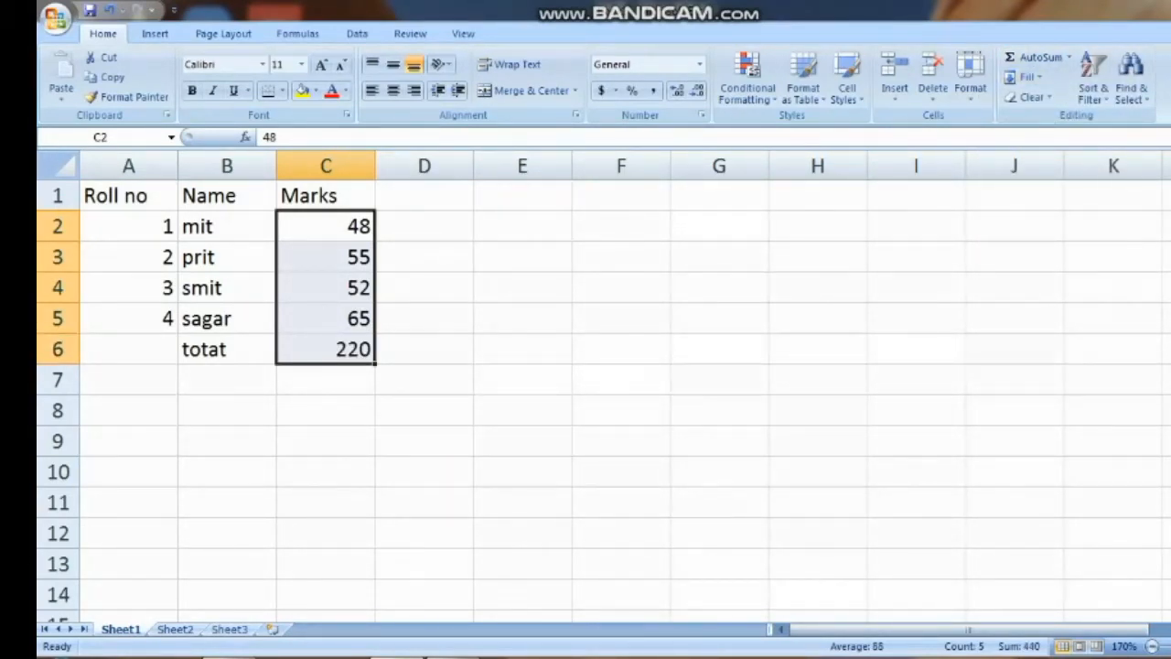
- Replace the label in cell B6 with "total"
left_click(227, 379)
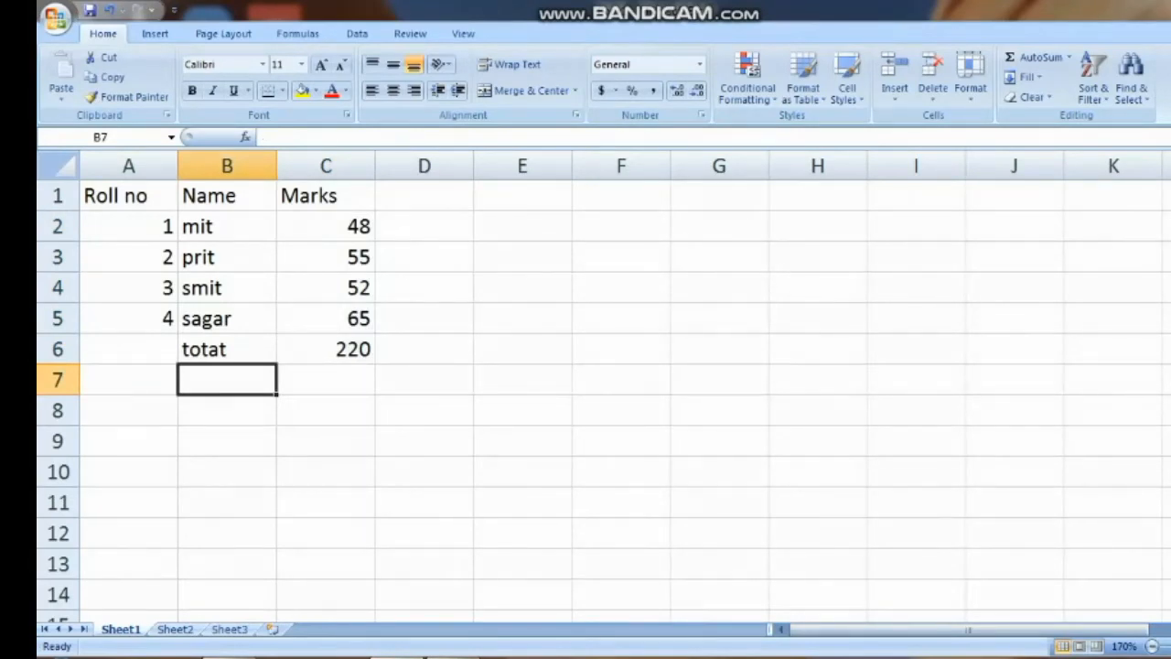
left_click(227, 350)
key("BackSpace")
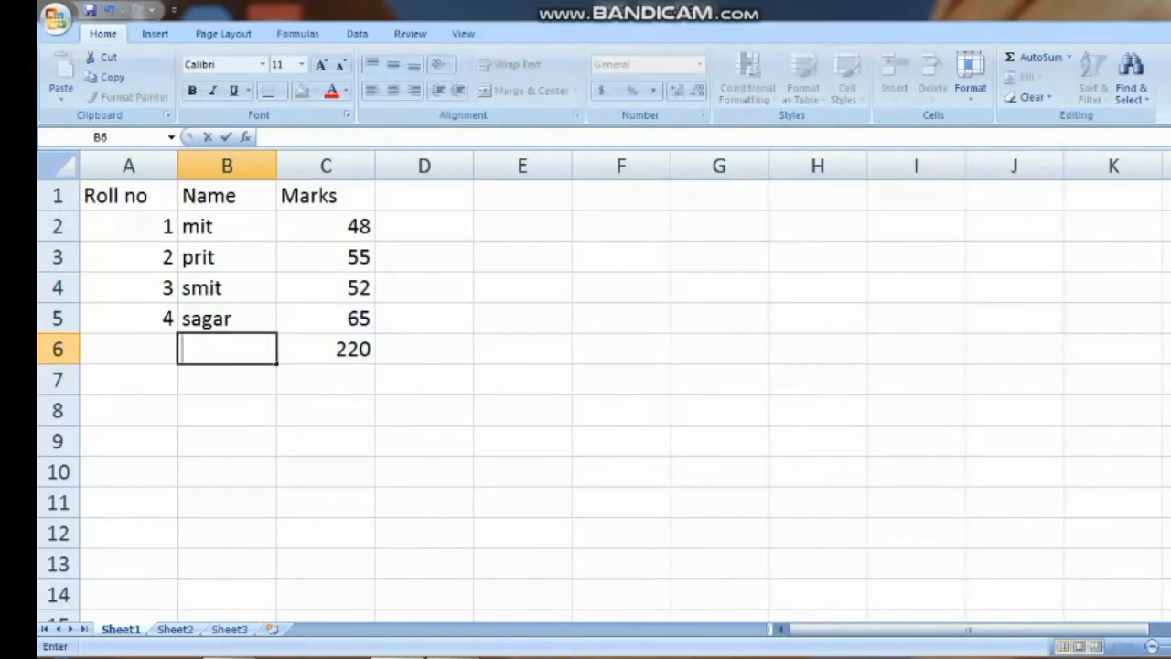
type("total")
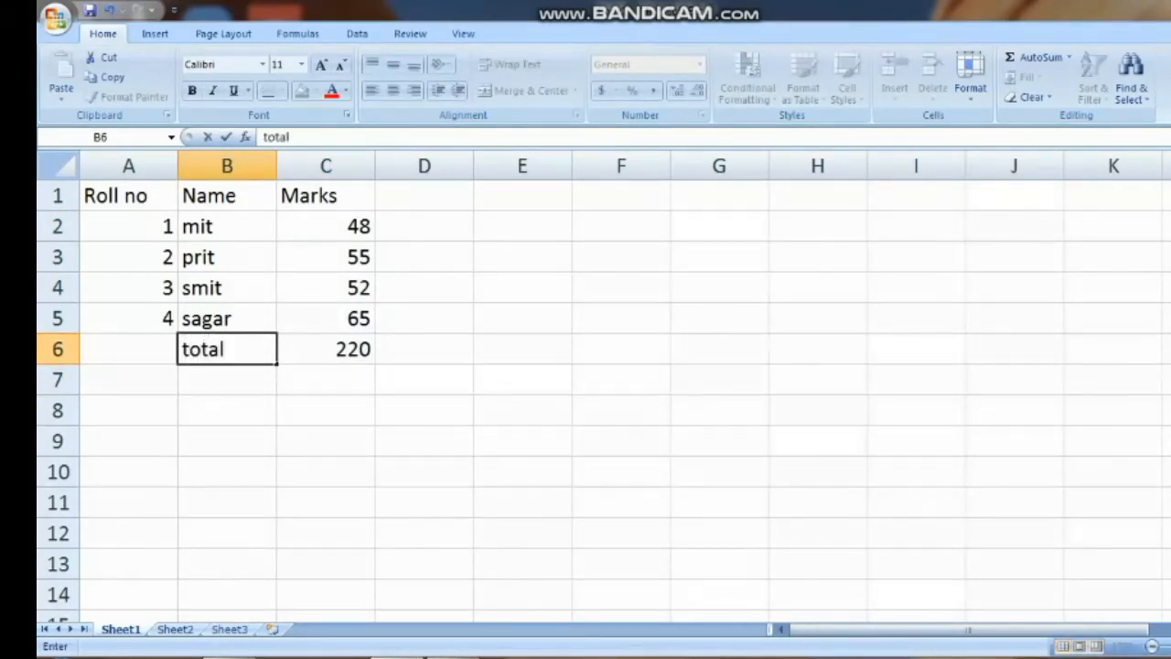
key("Return")
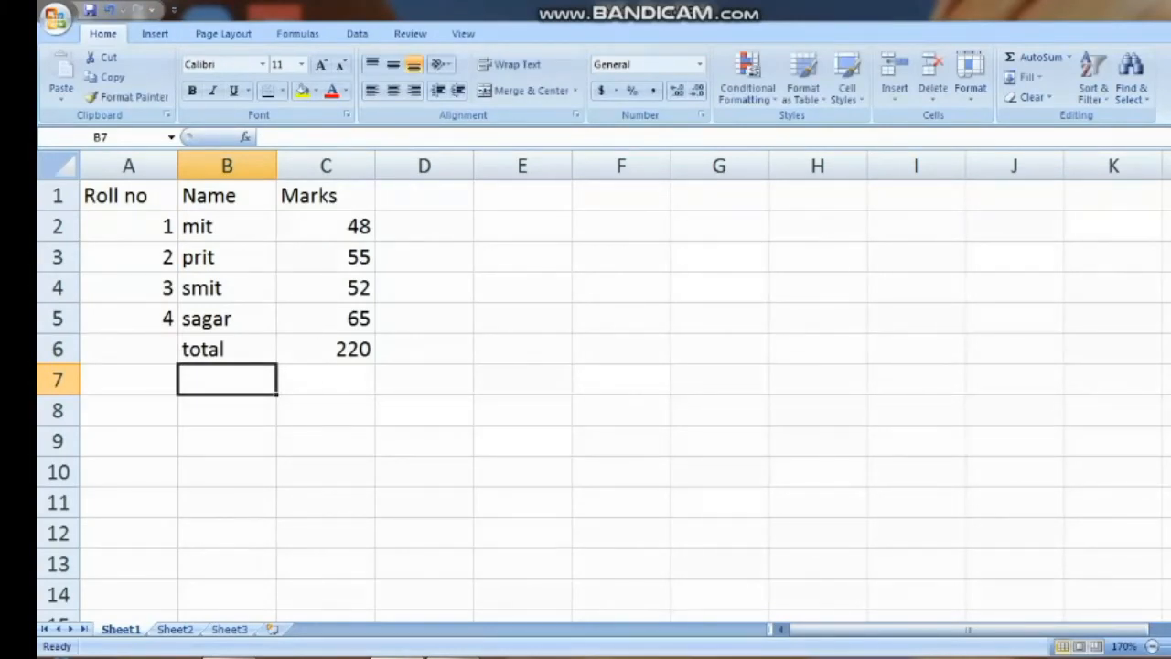
- Enter the label "Avarage" in cell B7
type("Avara")
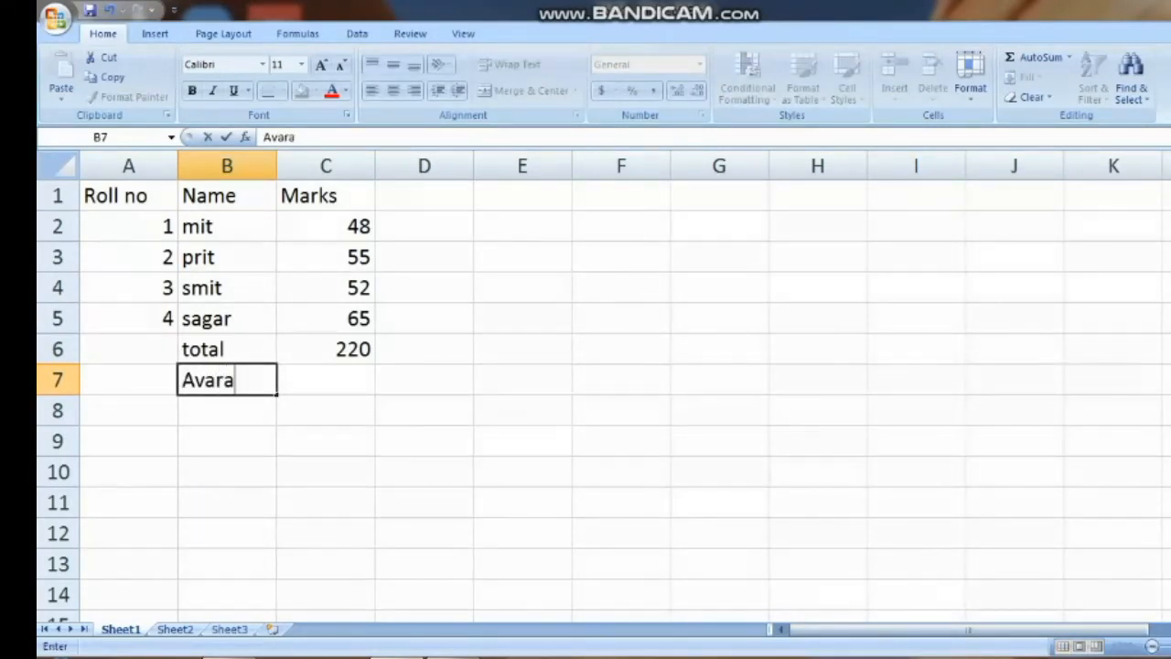
type("ge")
left_click(326, 411)
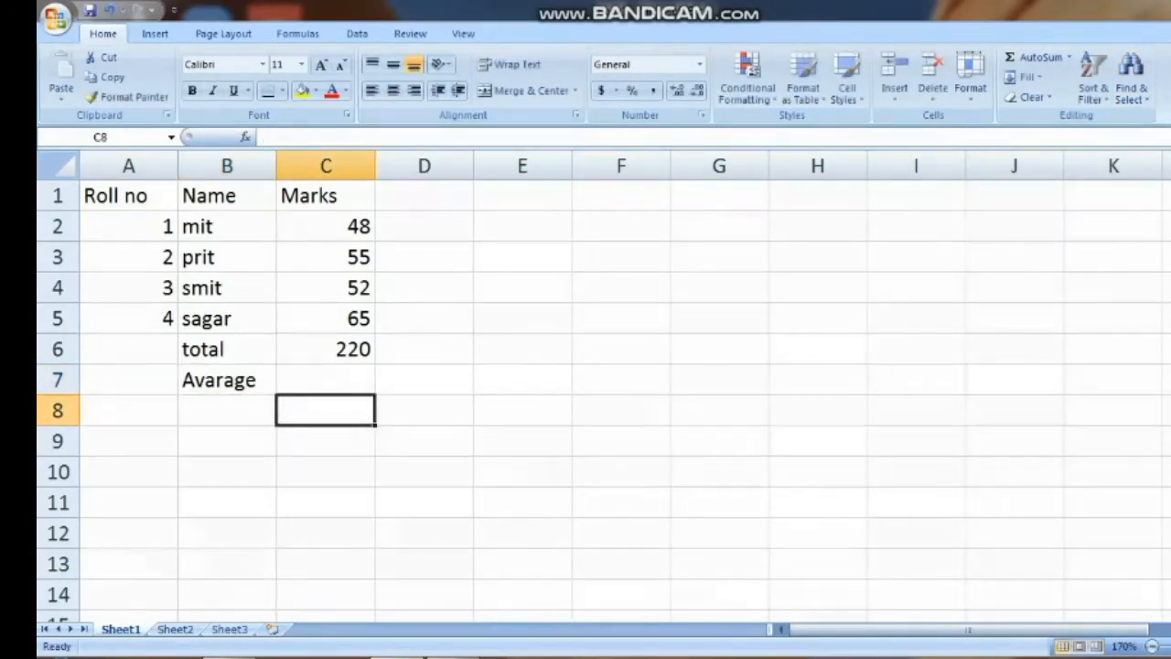
- Average the marks in C2:C5 with the AutoSum function Average, placing the result beside the "Avarage" label
left_click_drag(325, 226, 325, 318)
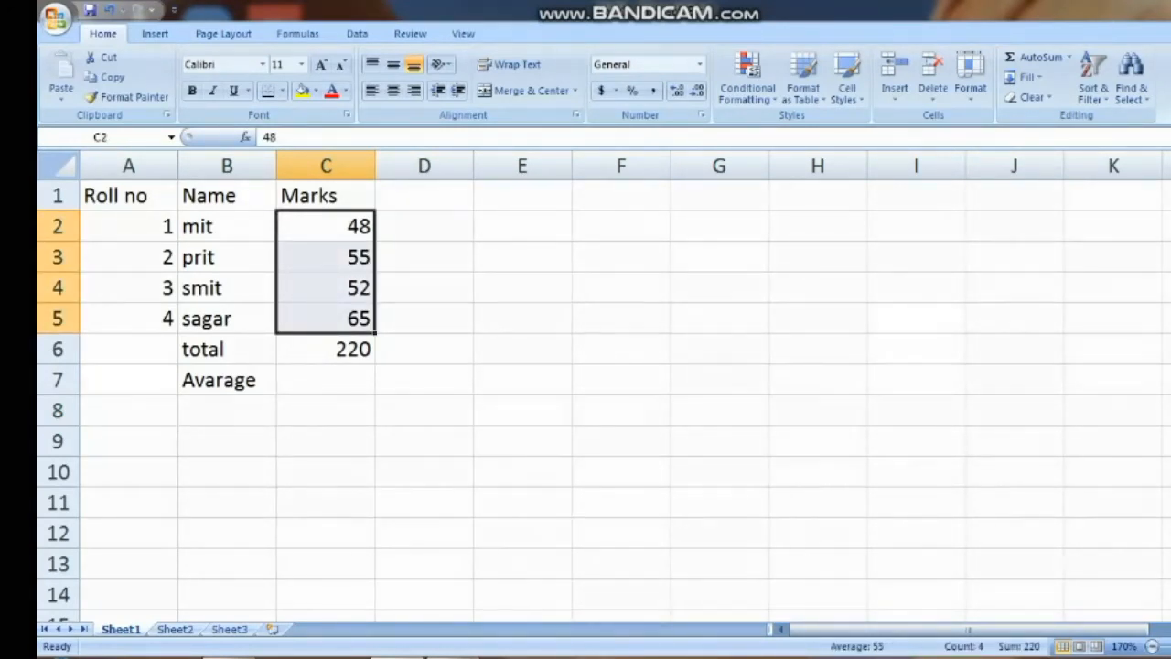
left_click(1068, 56)
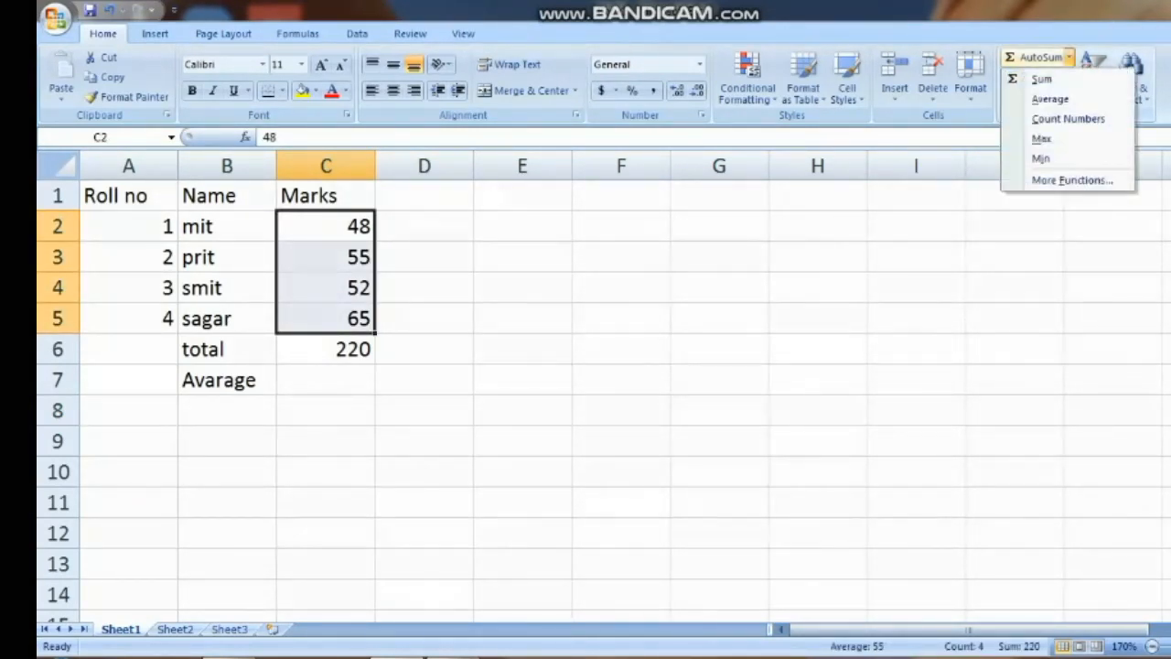
left_click(1050, 99)
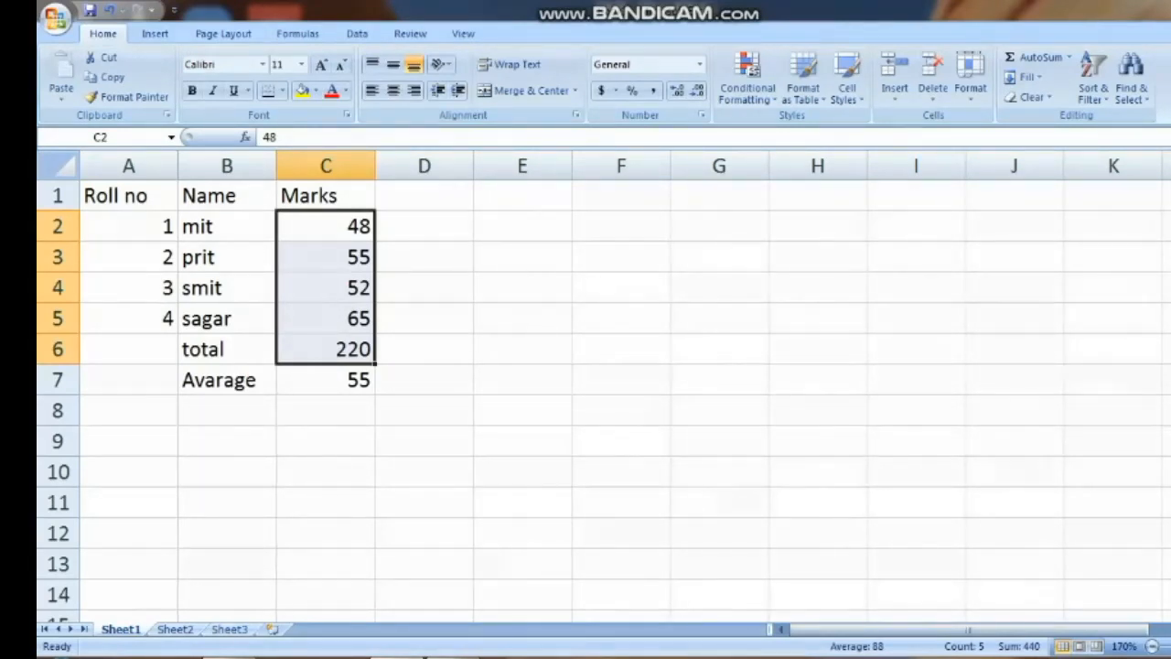
- Replace the "Marks" header in C1 with "hindi" and add the subject headers "eng" in D1 and "comp" in E1
left_click(325, 195)
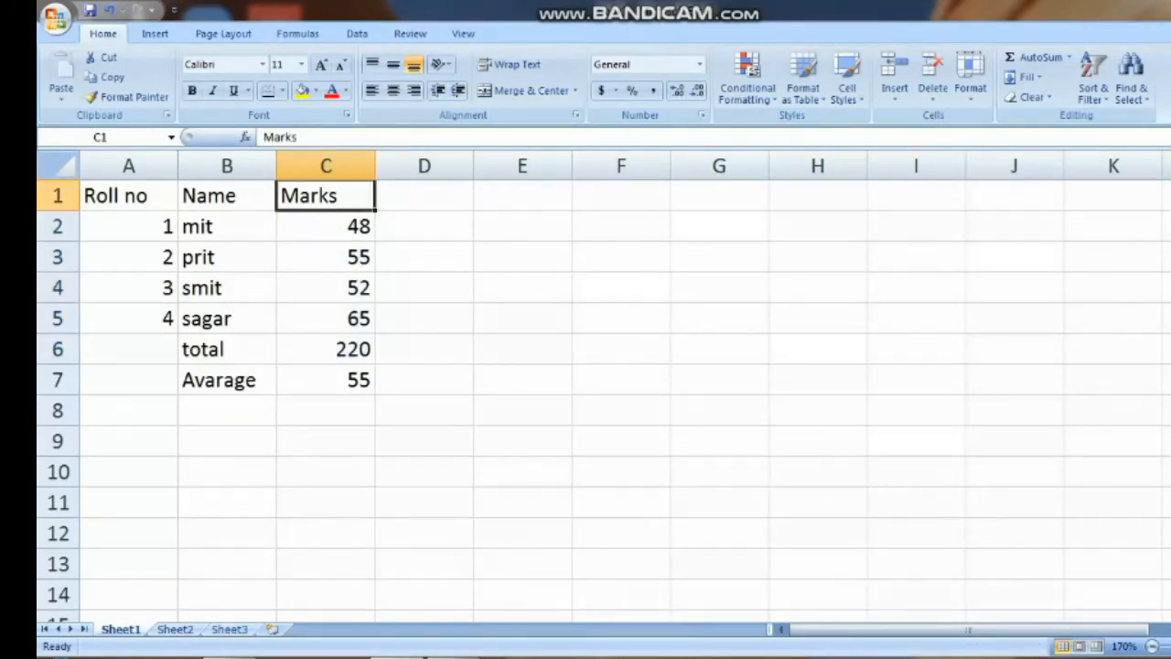
key("BackSpace")
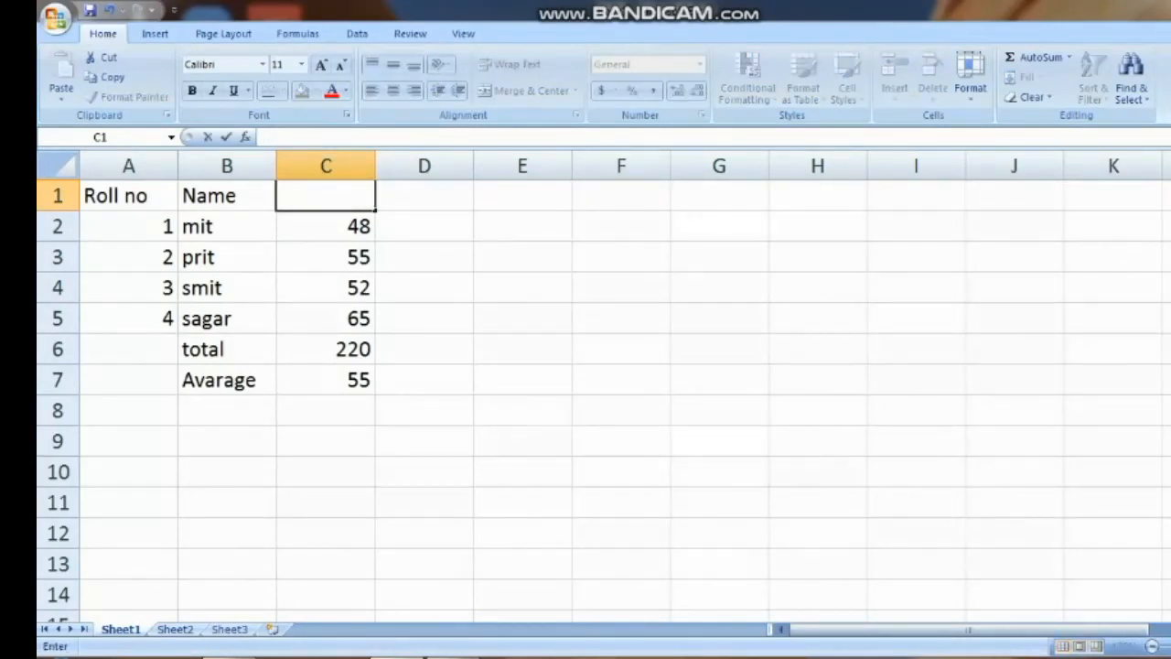
type("hindi")
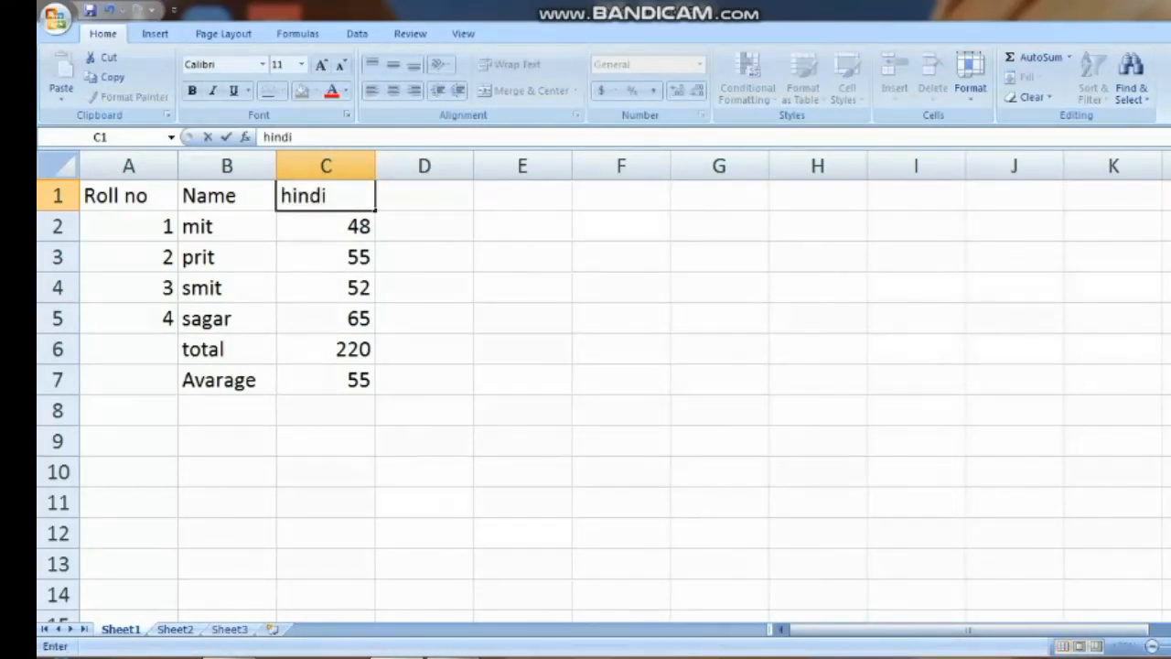
key("Tab")
type("eng")
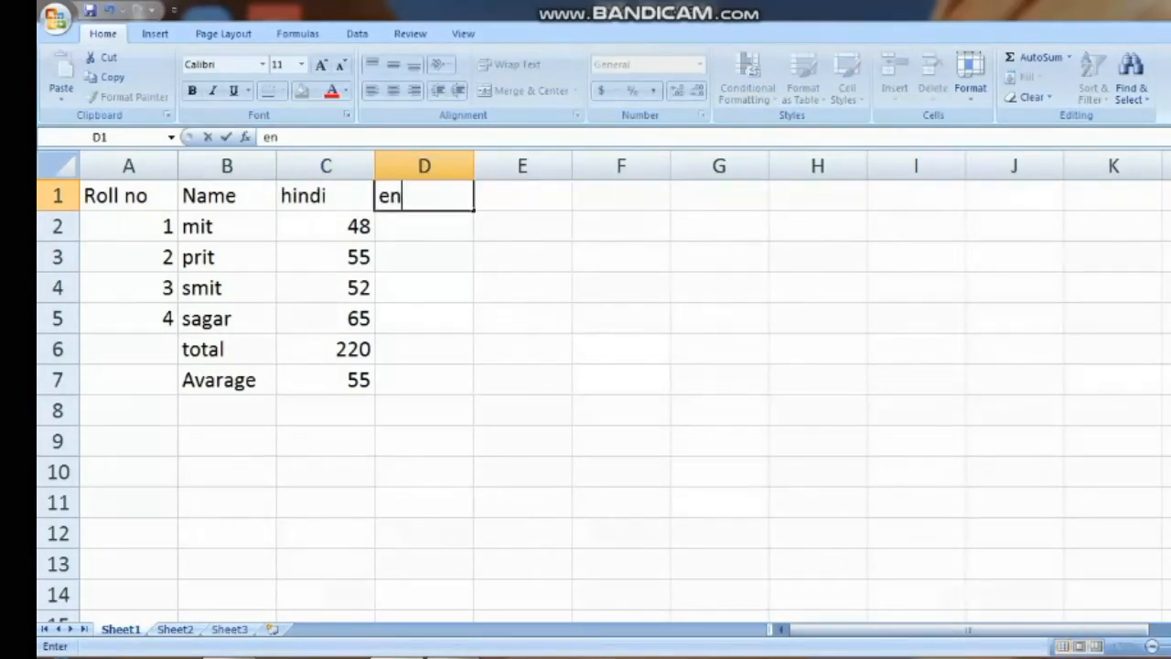
key("Tab")
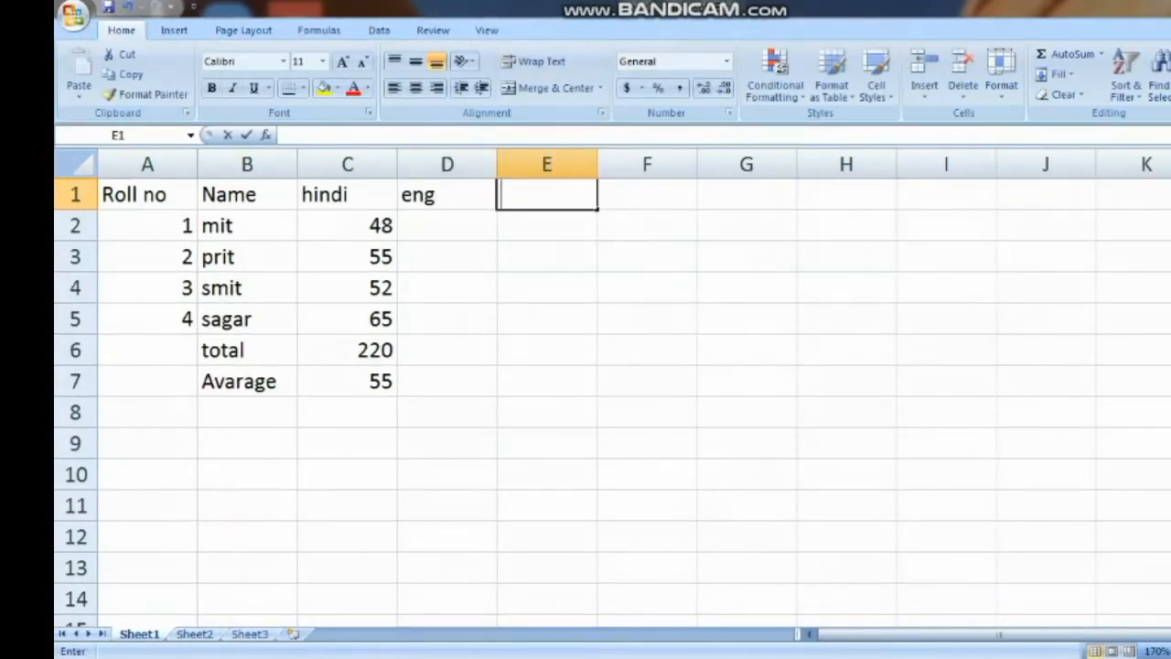
type("comp")
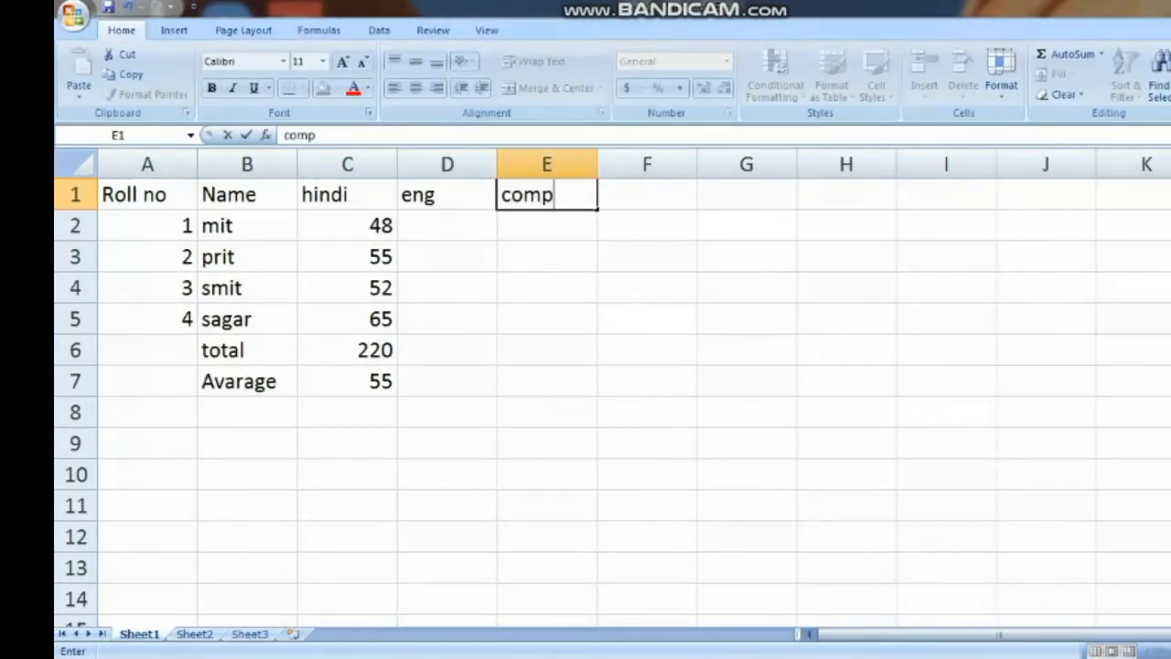
- Enter the eng and comp marks for roll numbers 1 and 2: 23 and 45 in row 2, 87 and 65 in row 3
left_click(446, 225)
type("23")
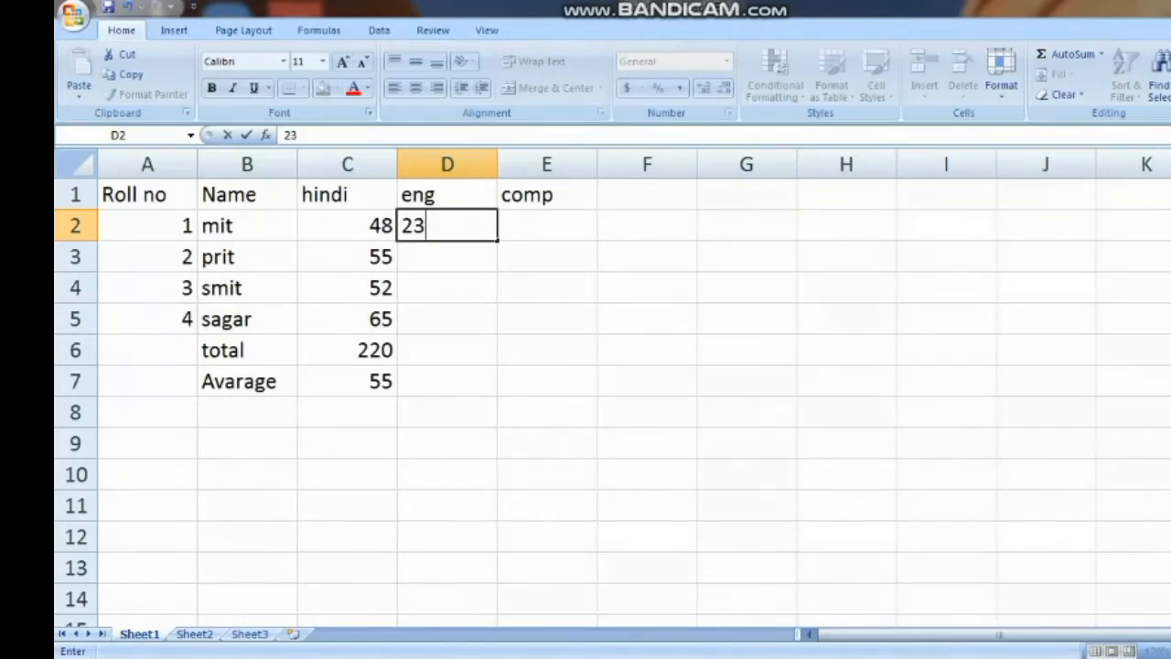
key("Tab")
type("45")
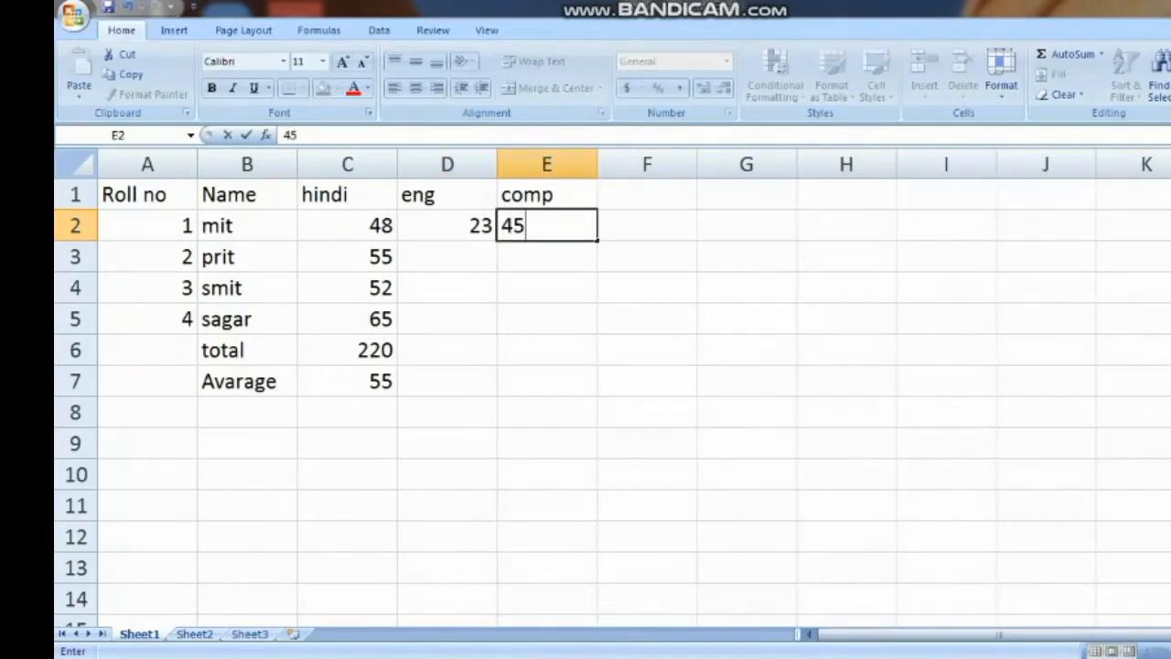
key("Return")
type("87")
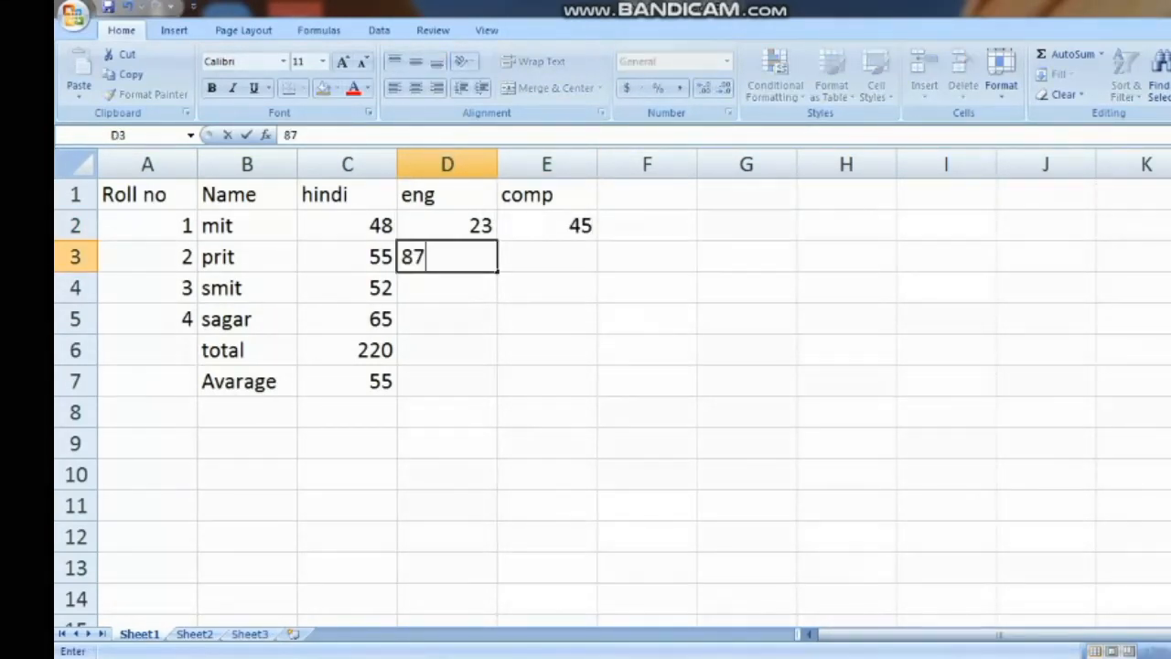
key("Tab")
type("65")
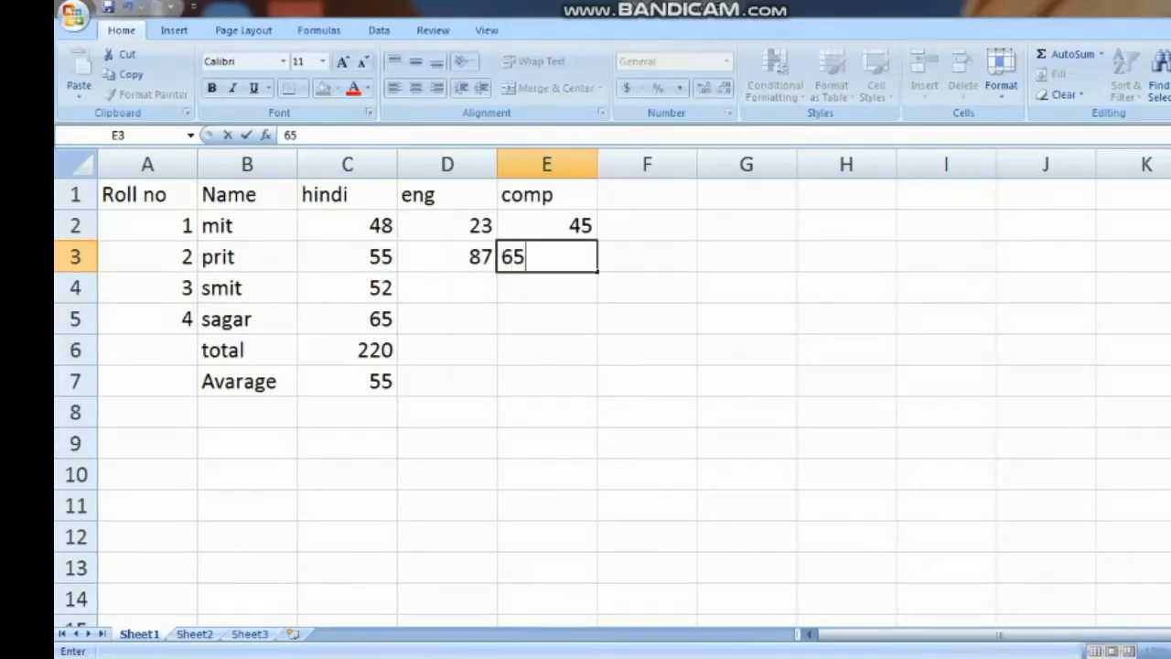
key("Return")
- Enter the eng and comp marks for roll numbers 3 and 4: 54 and 76 in row 4, 78 and 88 in row 5
key("Left")
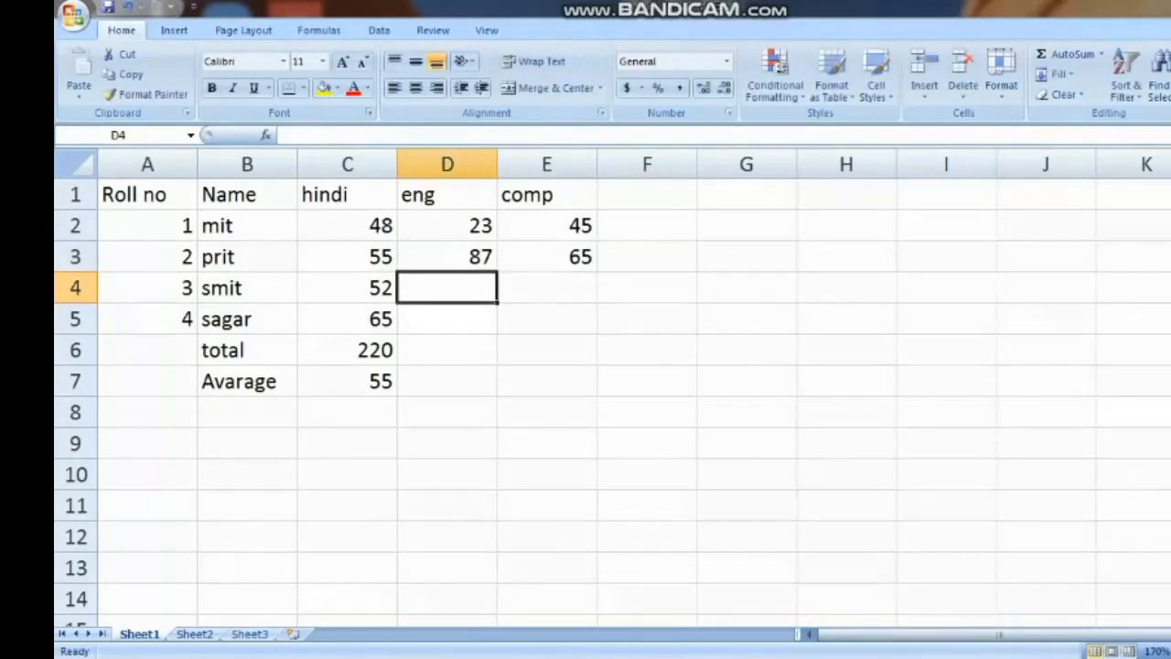
type("54")
key("Tab")
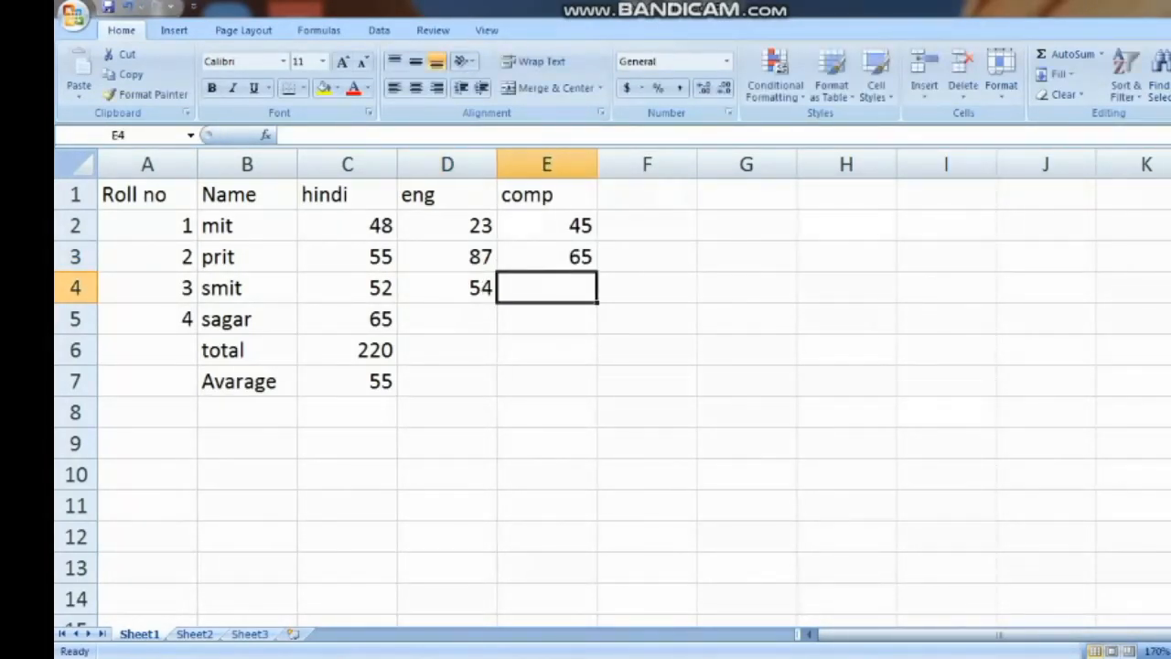
type("76")
key("Return")
key("Left")
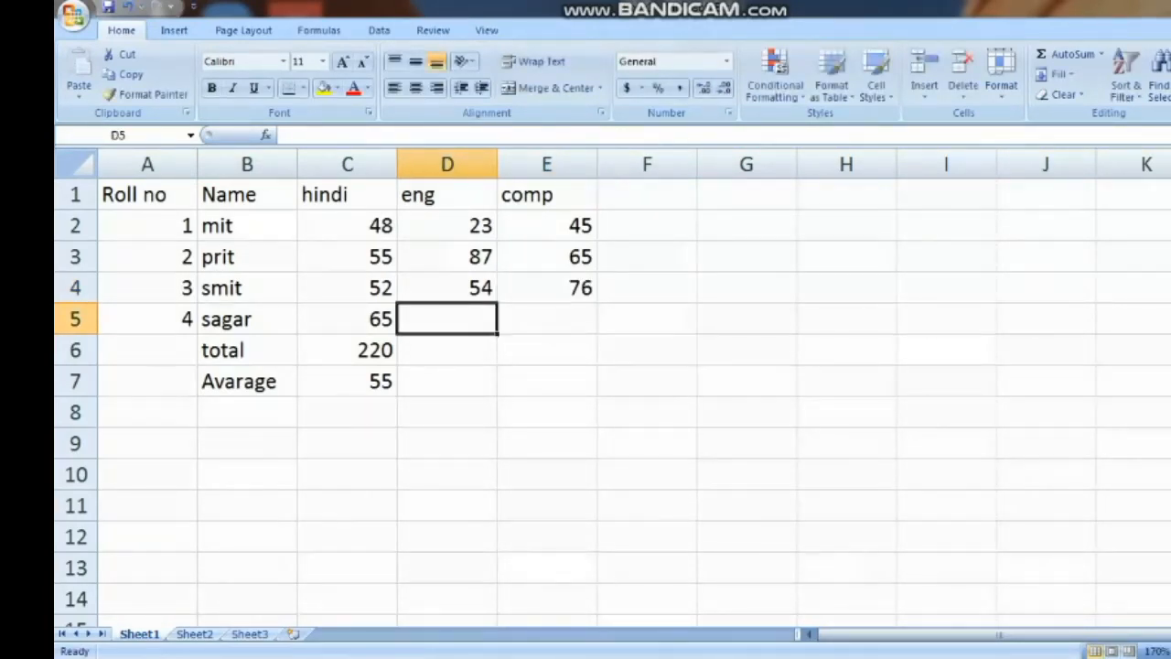
type("78")
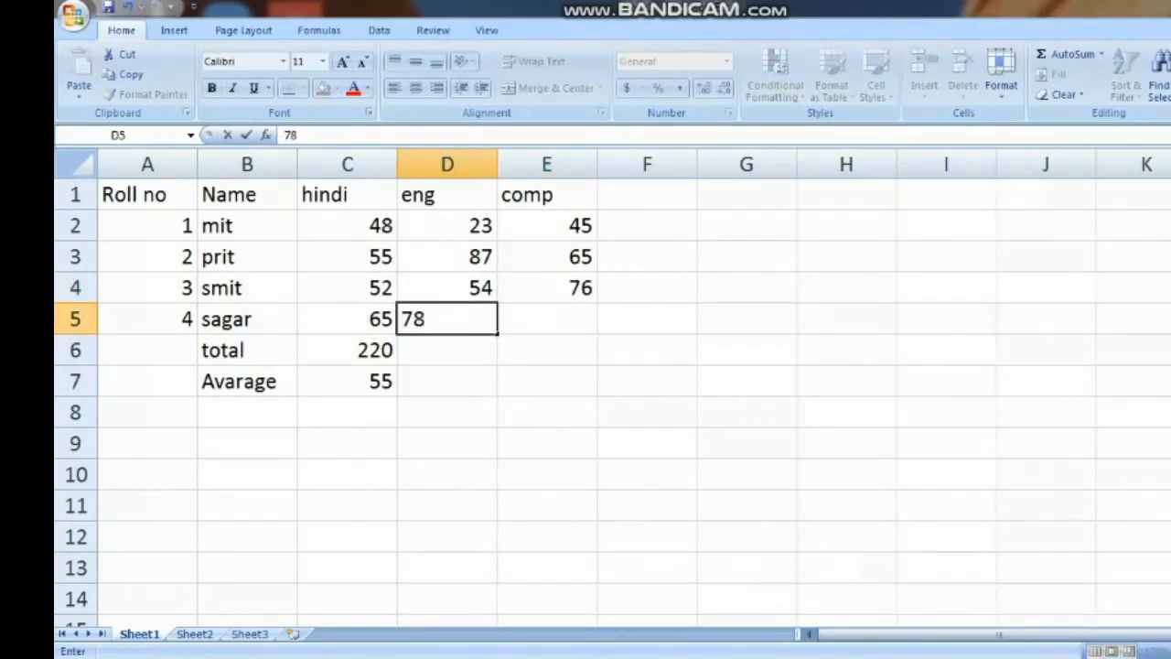
key("Tab")
type("88")
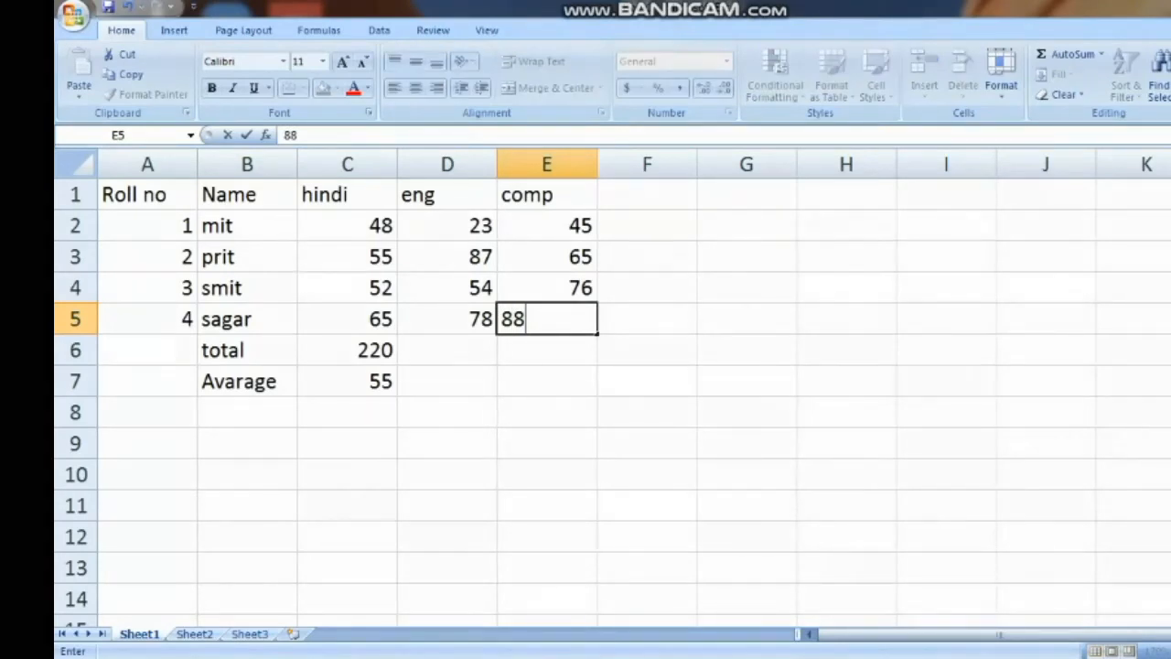
key("Left")
key("Down")
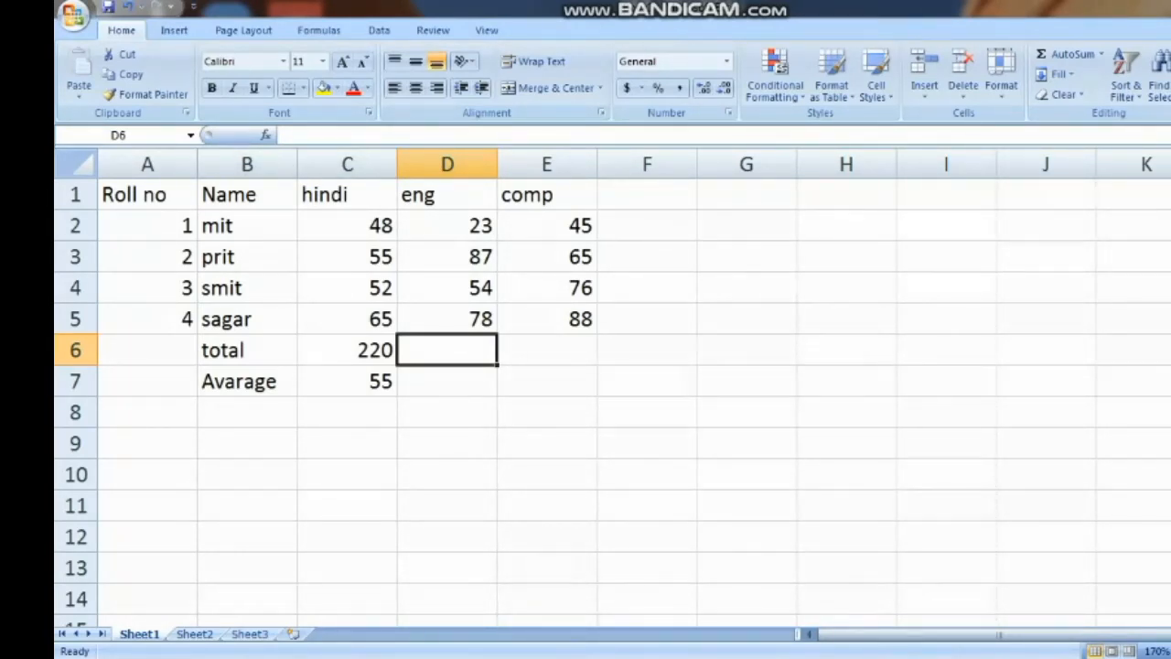
- Total all three subject columns in row 6 by applying the AutoSum function Sum to C2:E6
left_click(347, 225)
left_click_drag(348, 225, 546, 349)
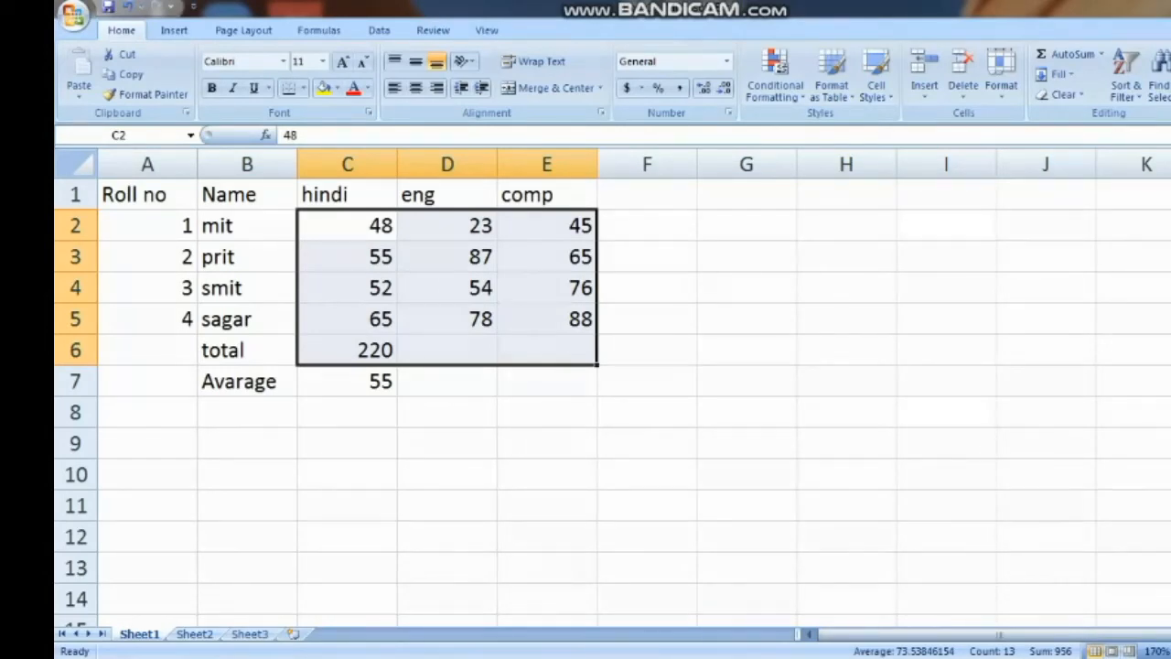
left_click(1101, 54)
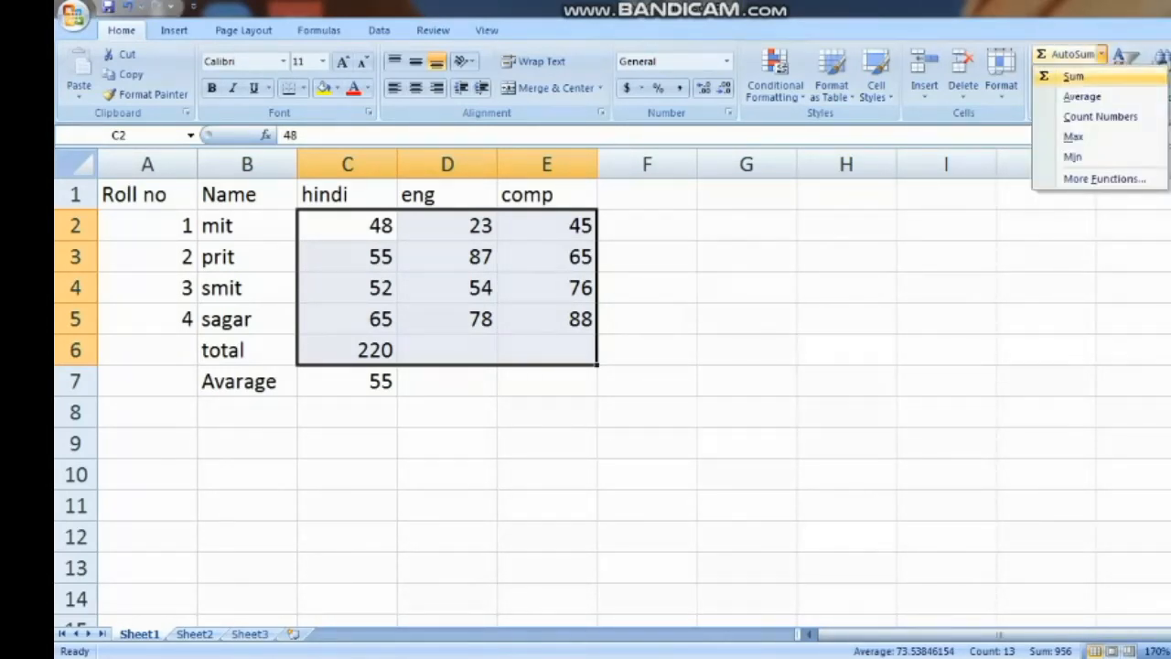
left_click(1073, 76)
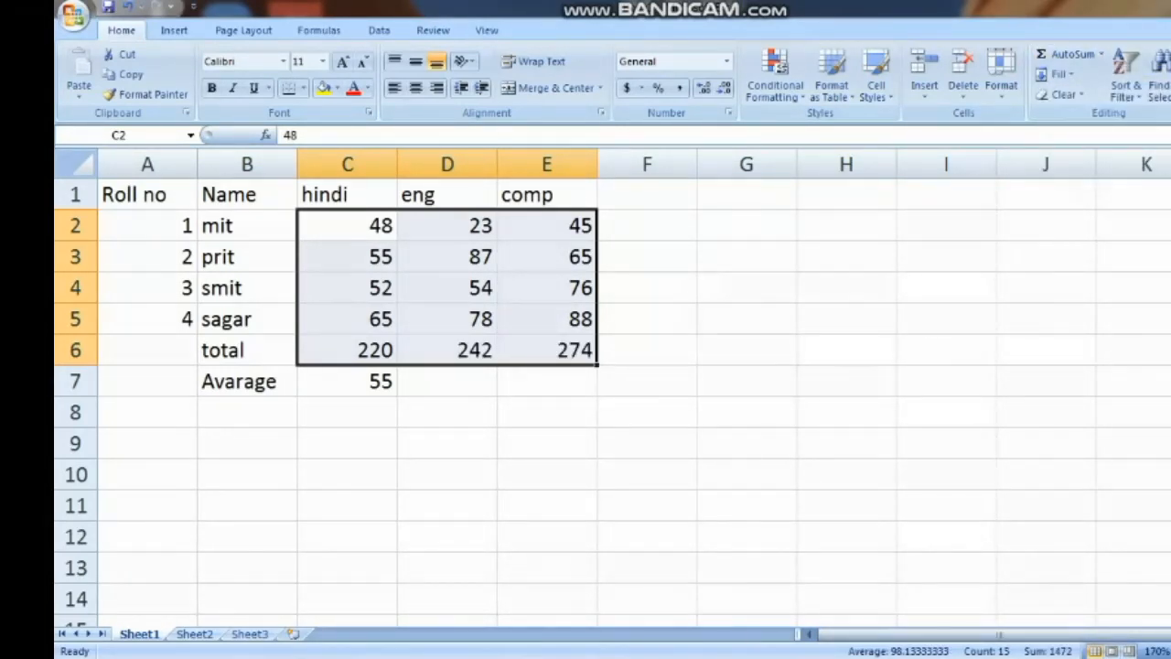
left_click(647, 257)
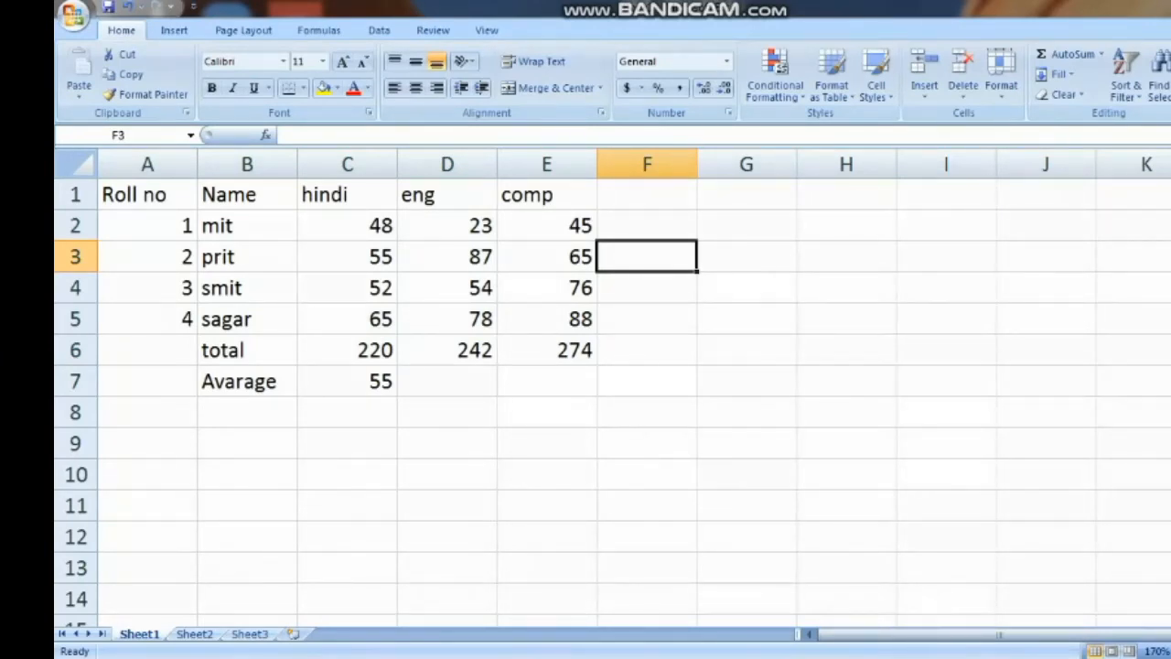
left_click(347, 225)
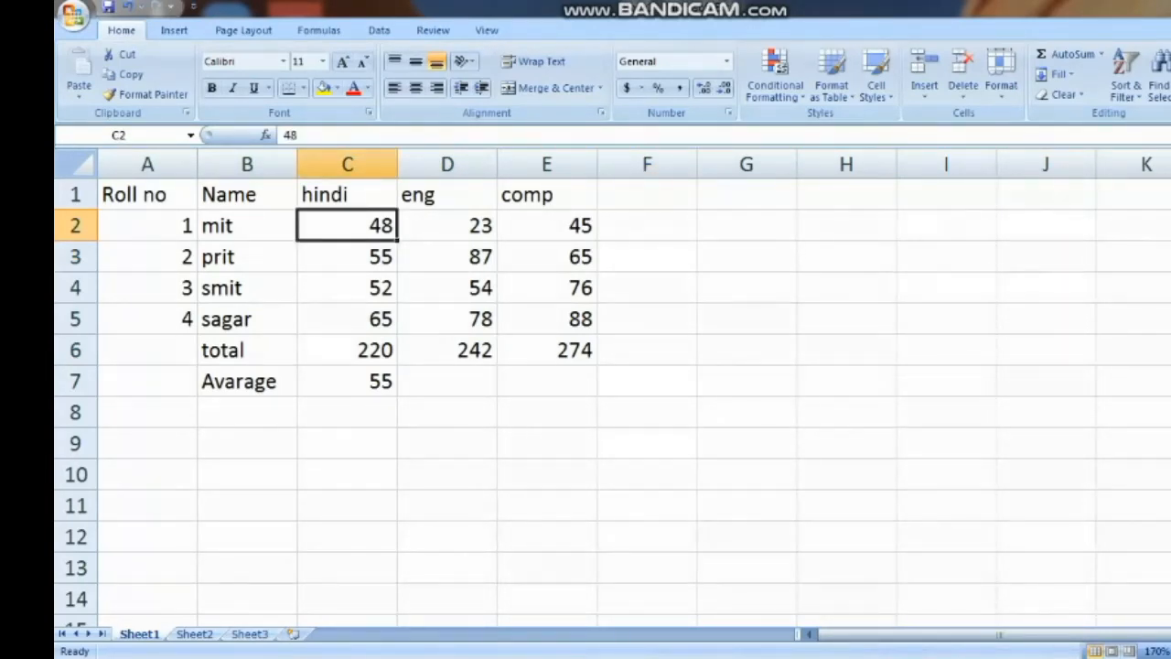
key("shift+Right")
key("shift+Right")
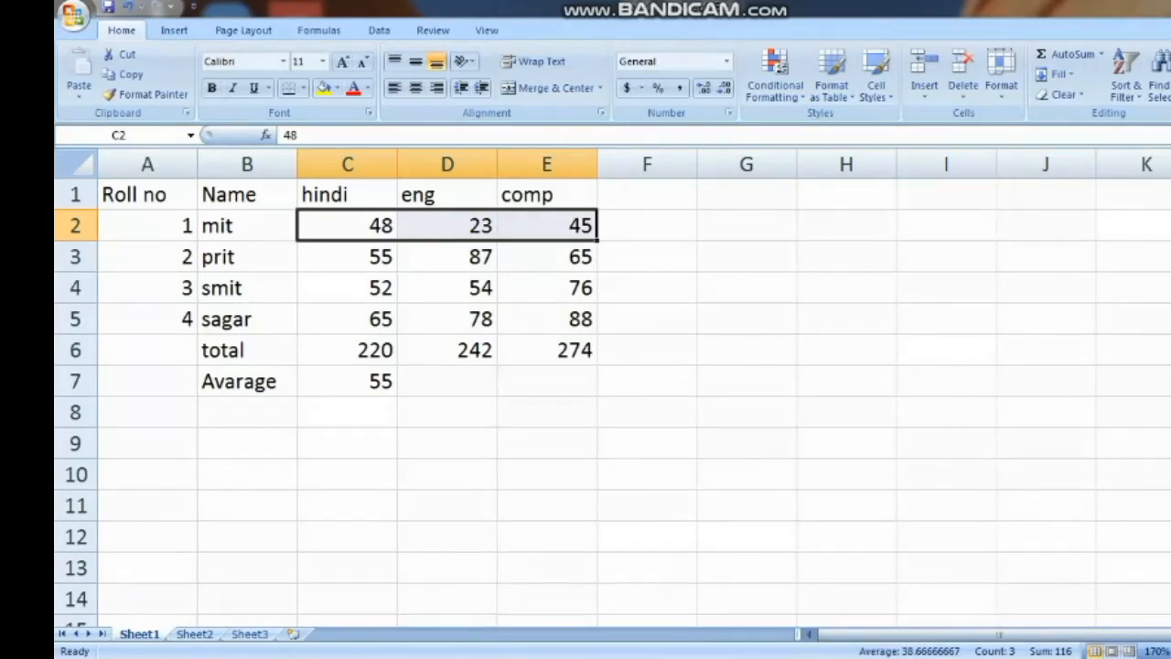
left_click(646, 194)
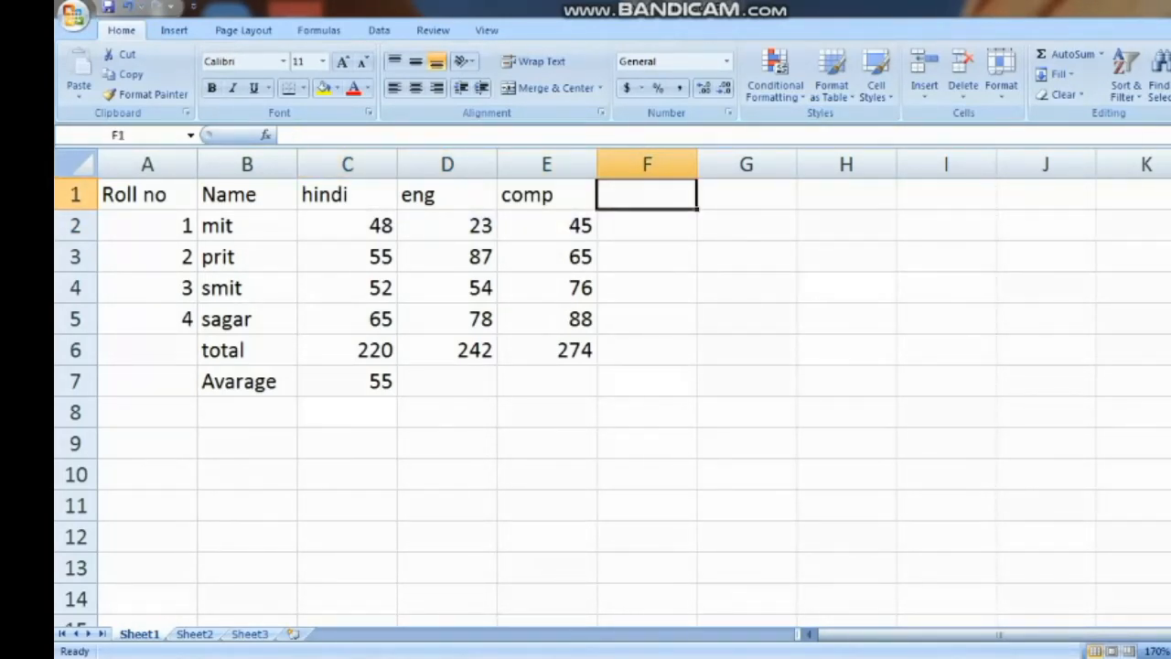
- Find the highest of the first student's three marks with the AutoSum function Max, placing the result in F2
left_click(346, 226)
key("shift+Right")
key("shift+Right")
key("shift+Right")
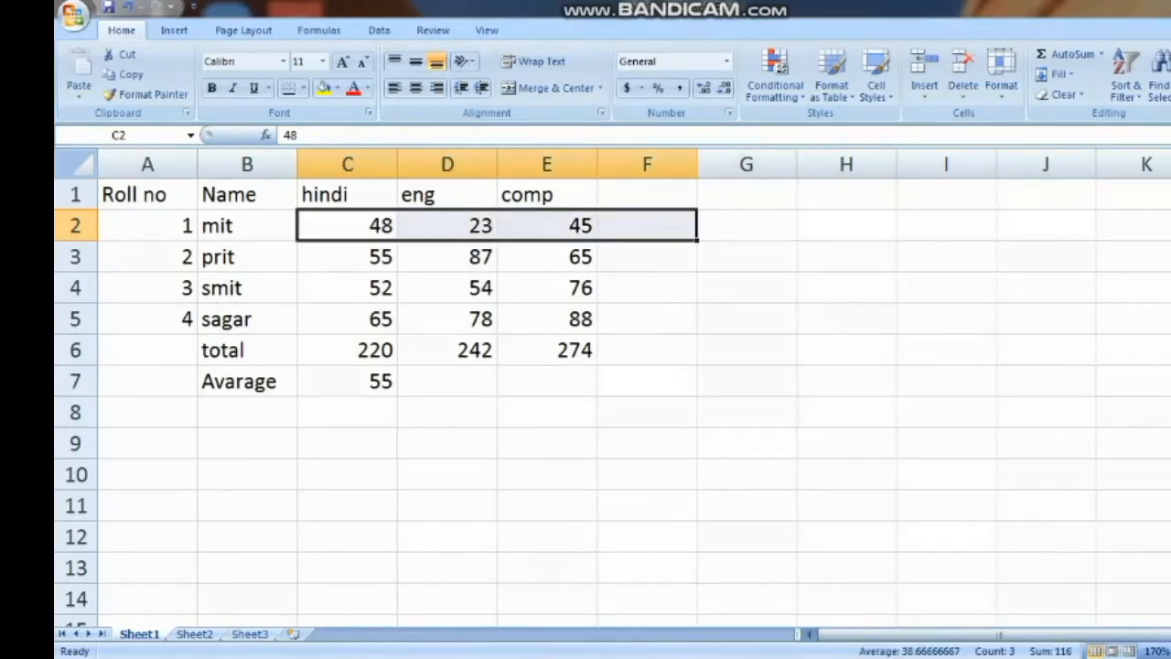
left_click(1102, 54)
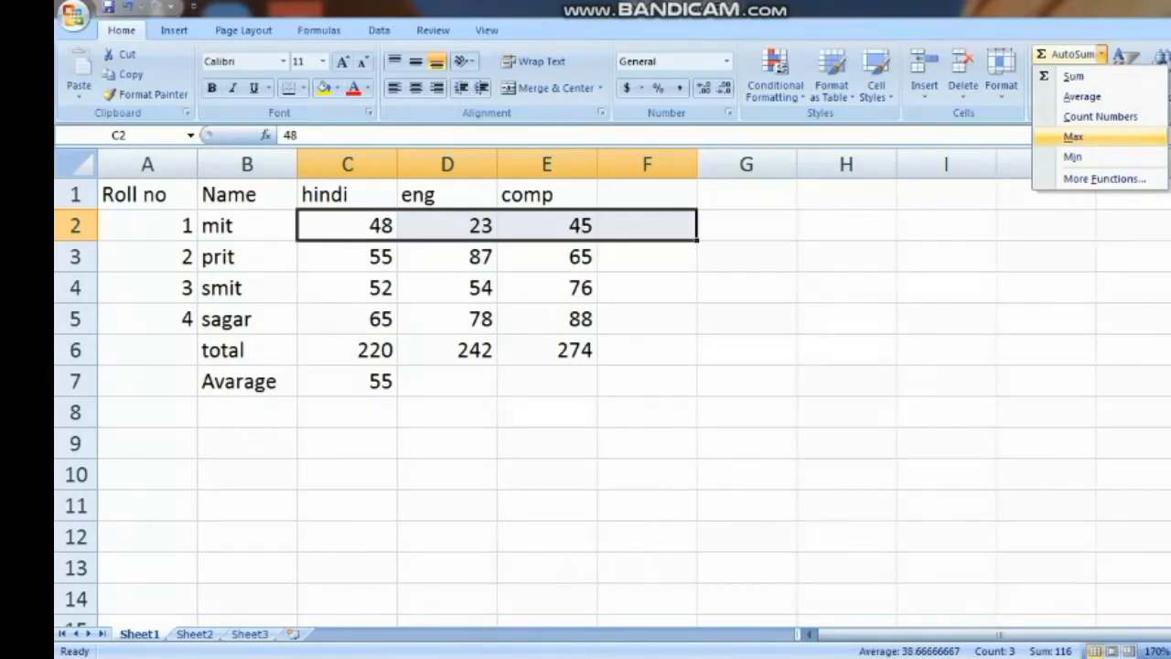
left_click(1073, 136)
- Enter the header "maximum" in cell F1
left_click(647, 195)
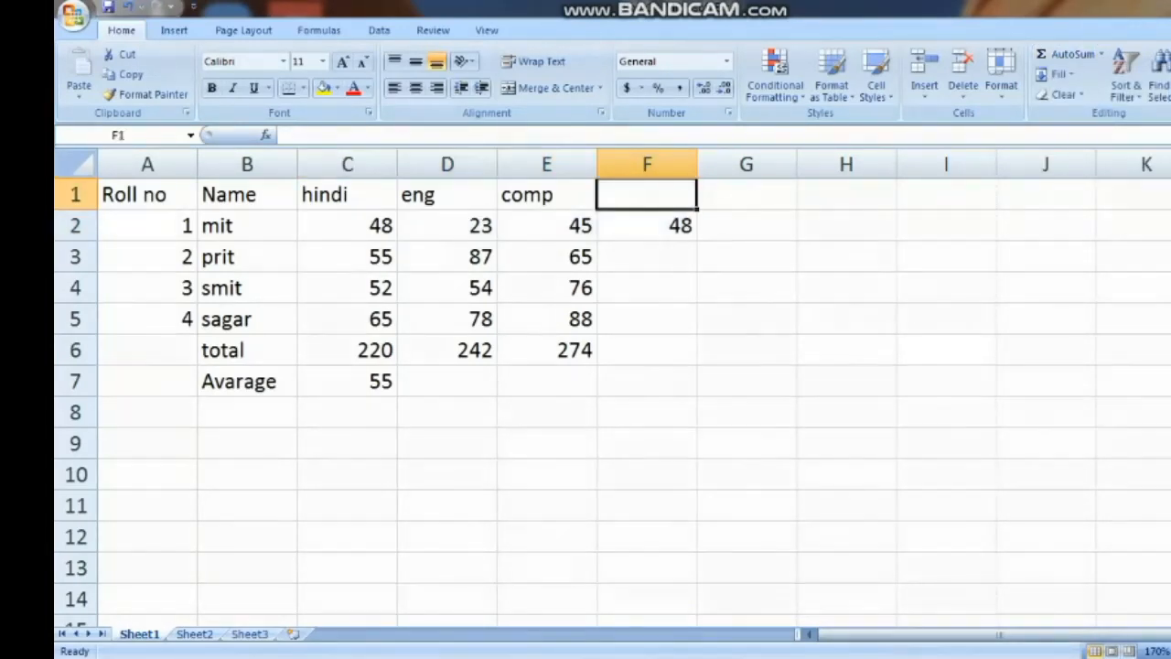
type("ma")
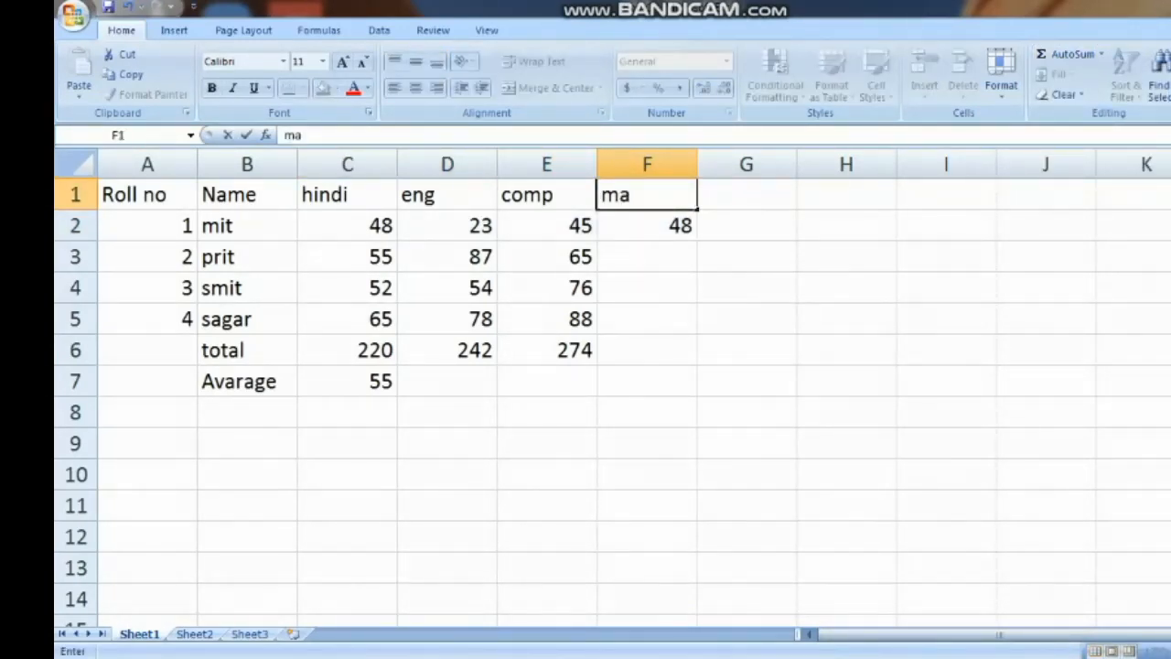
type("ximum")
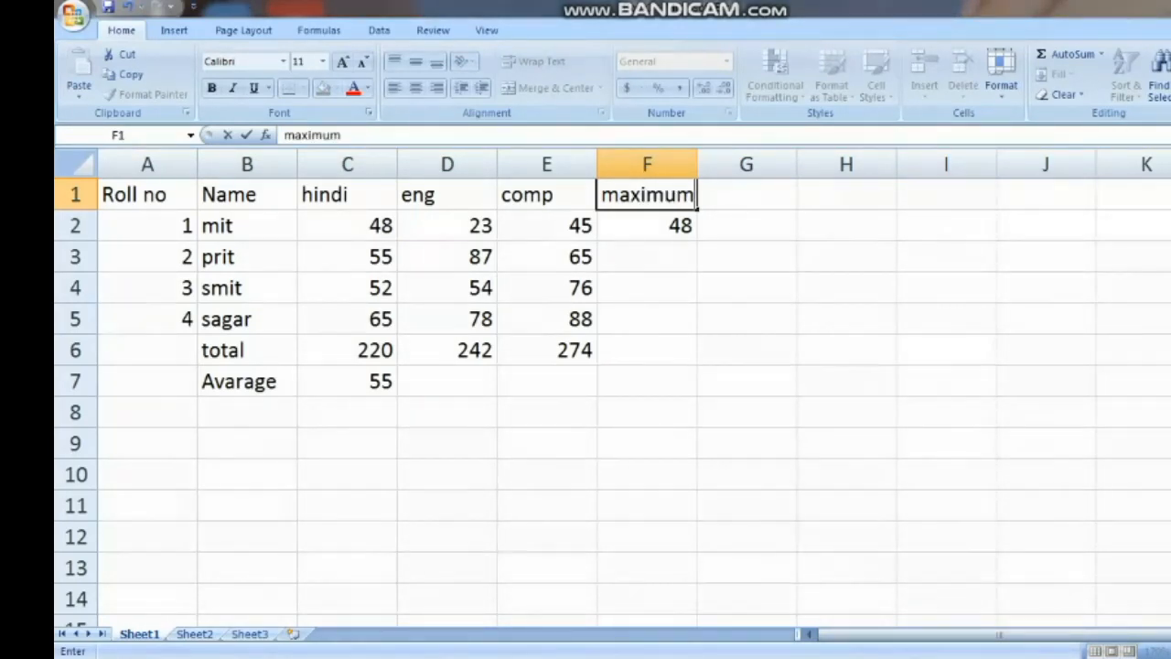
- Apply the AutoSum function Max to the range C2:F6, placing the column maximums in row 8
left_click(347, 226)
left_click_drag(348, 226, 646, 351)
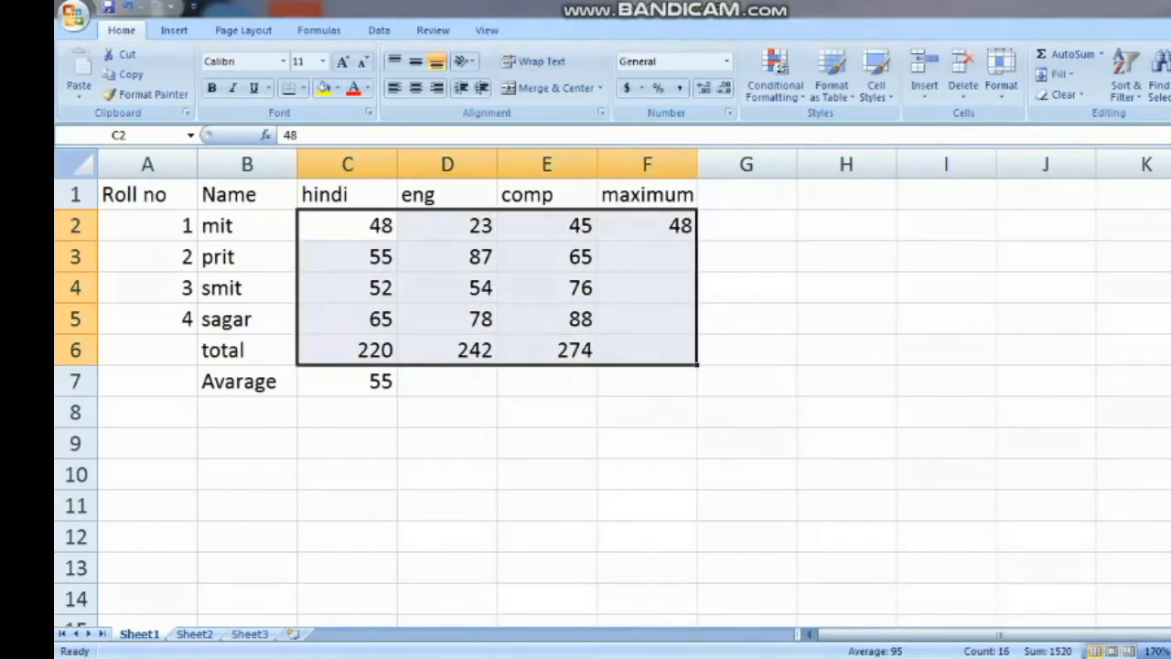
left_click(1102, 54)
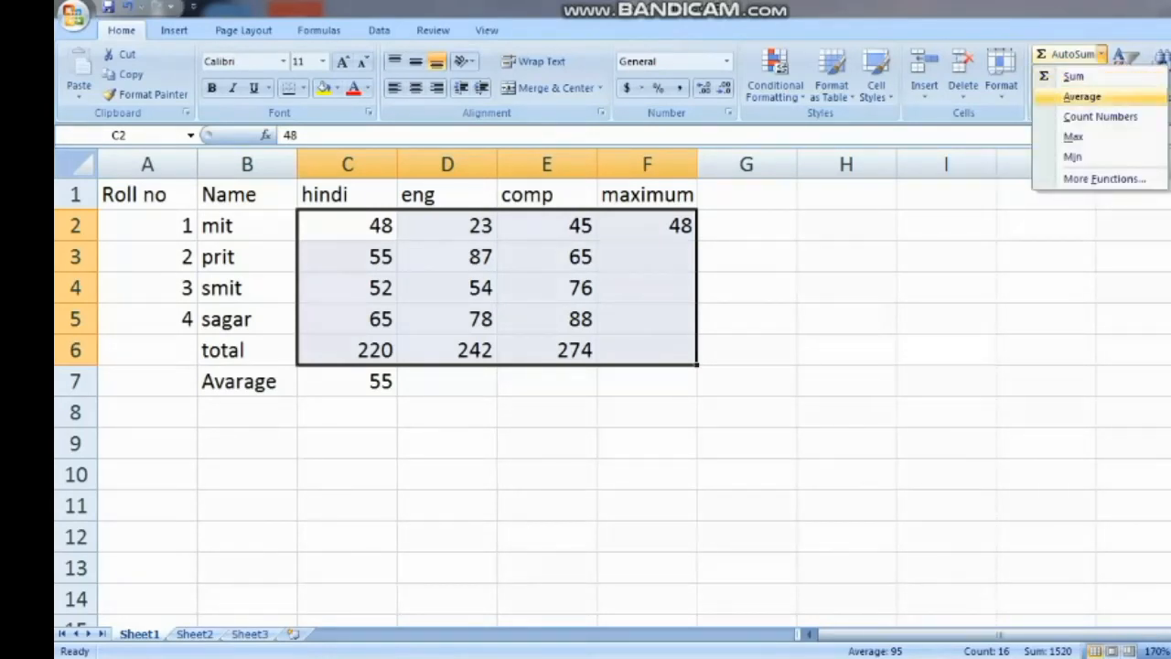
left_click(1073, 137)
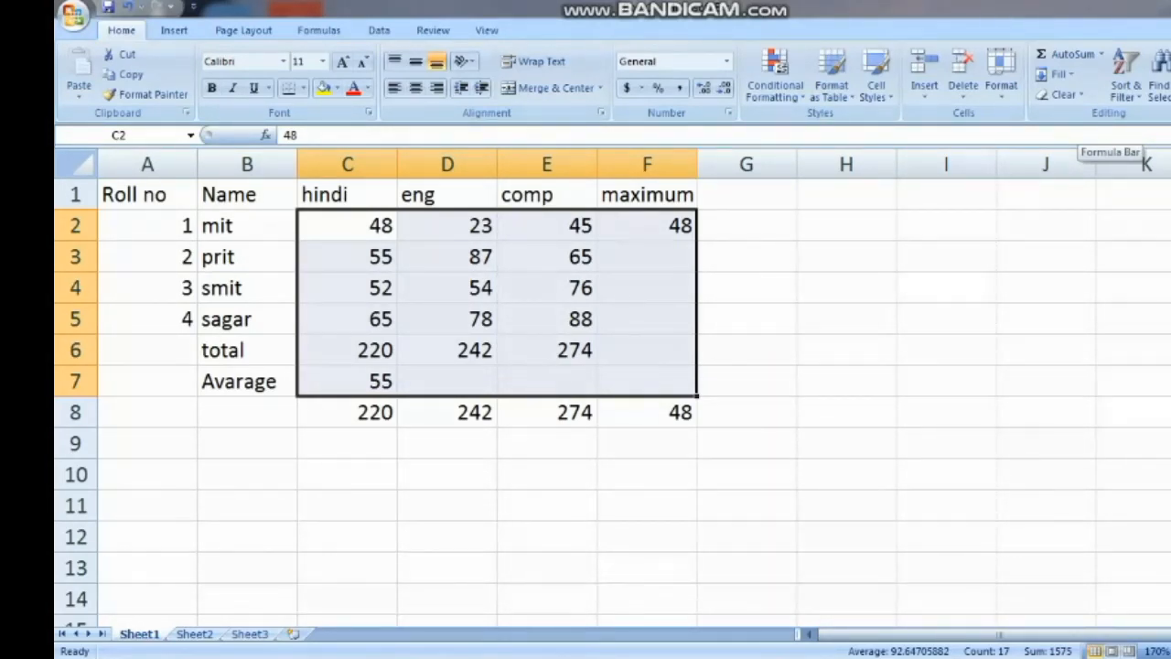
left_click(1079, 136)
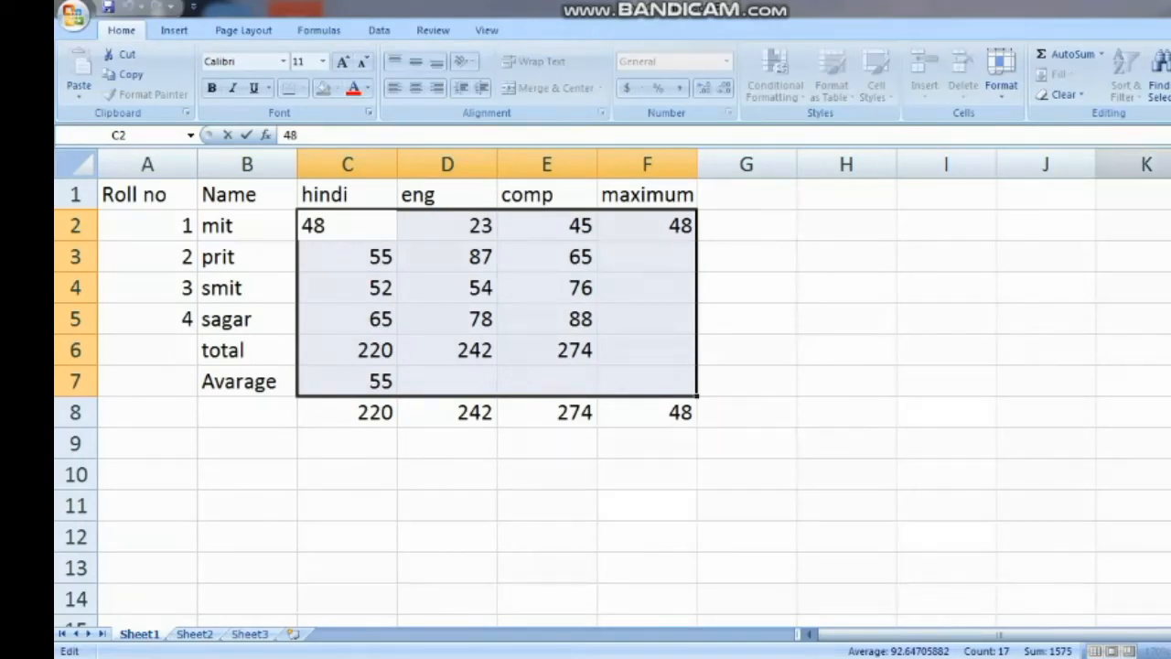
- Find the highest of the second student's three marks with the AutoSum function Max, placing the result in F3
left_click(846, 287)
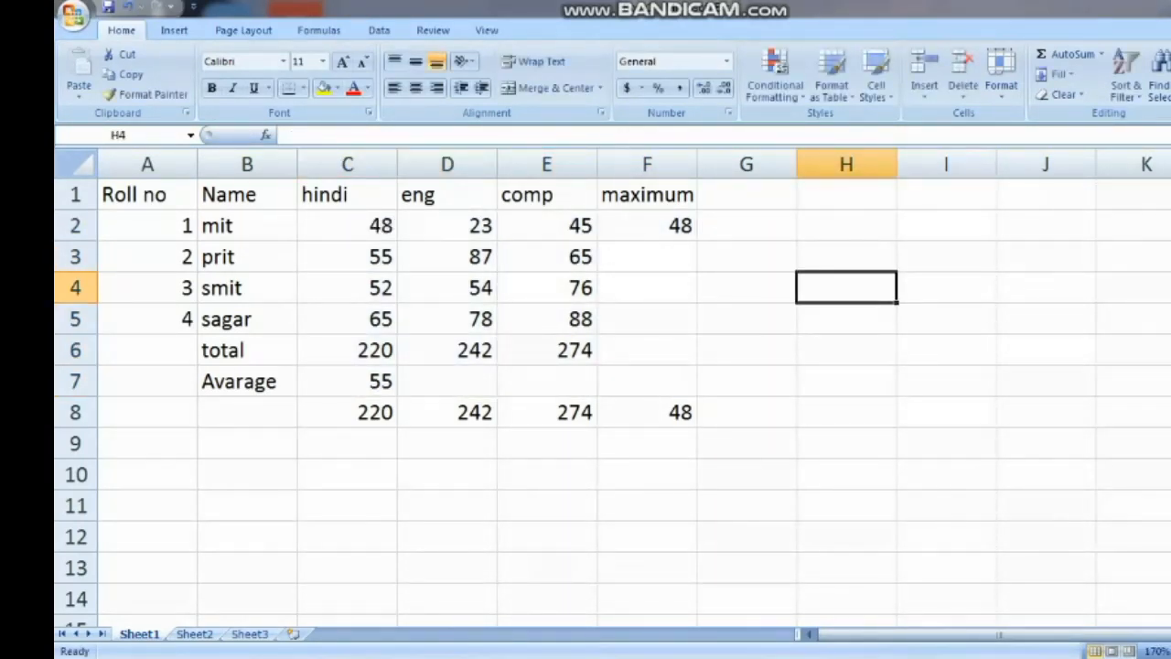
left_click(347, 257)
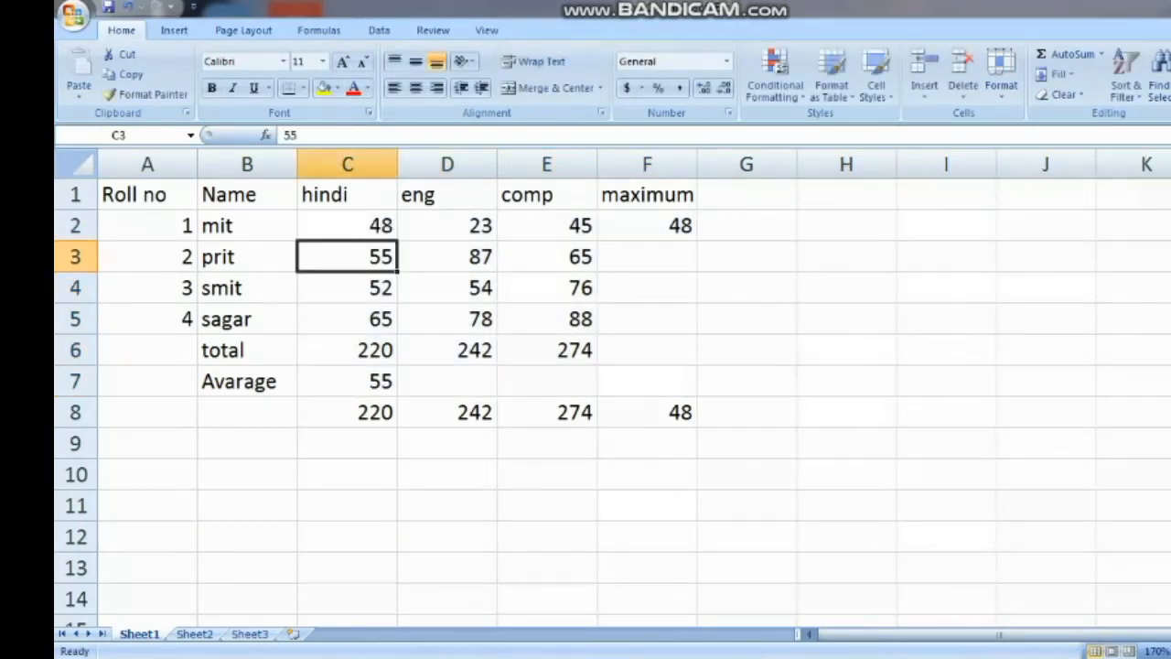
left_click_drag(347, 257, 647, 258)
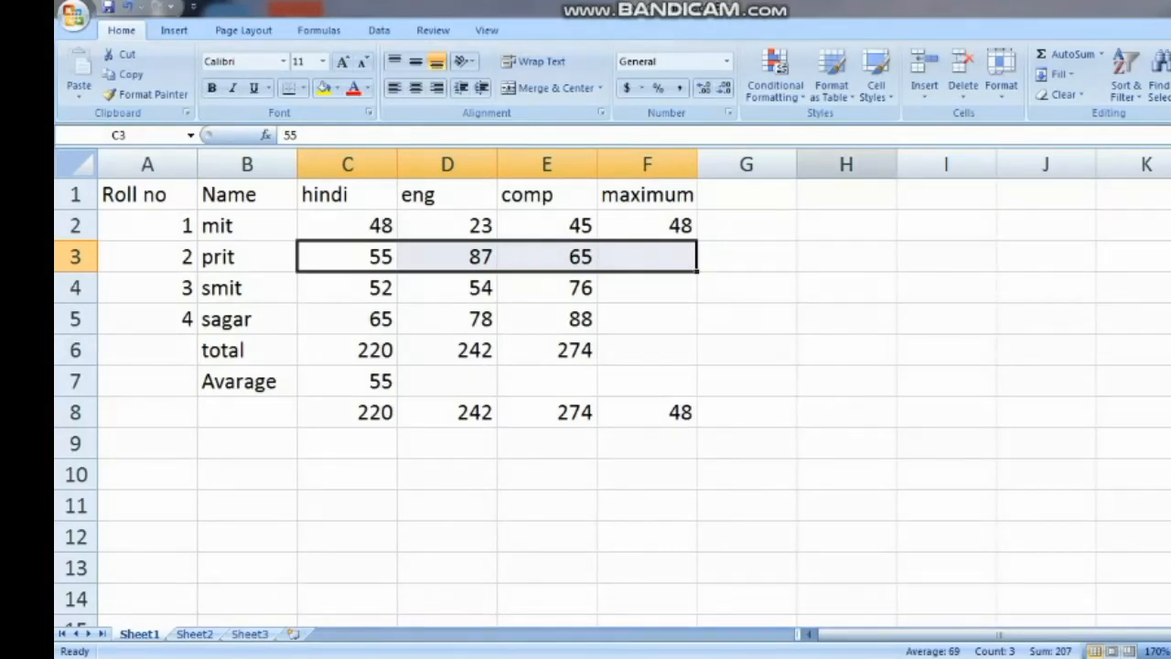
left_click(1102, 54)
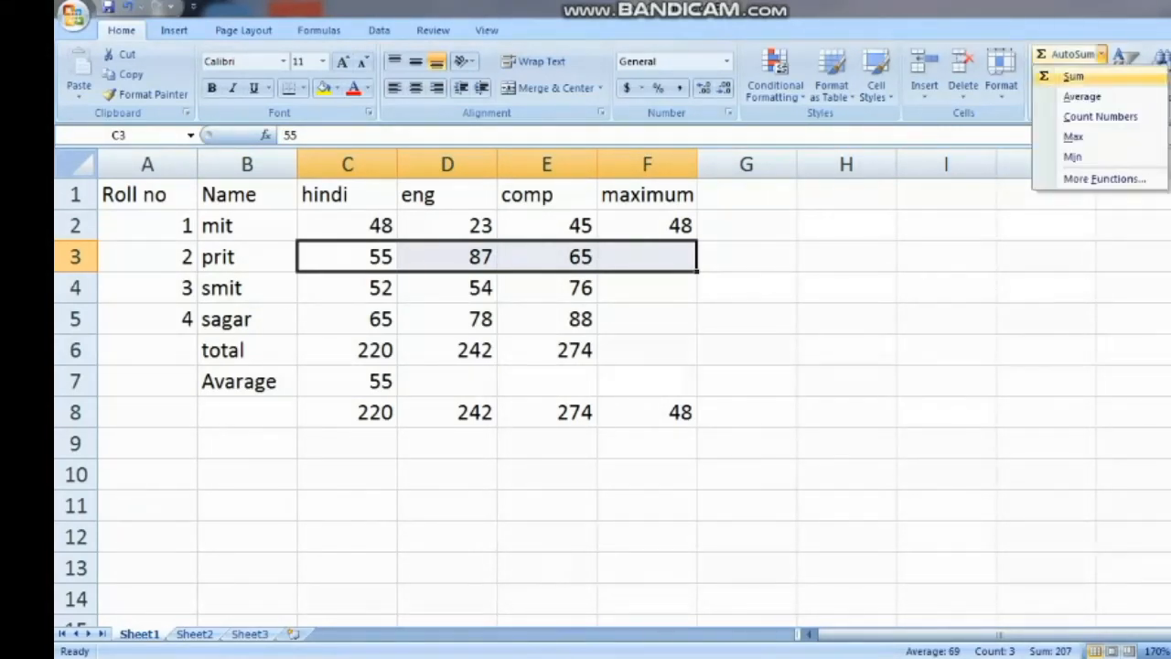
left_click(1073, 137)
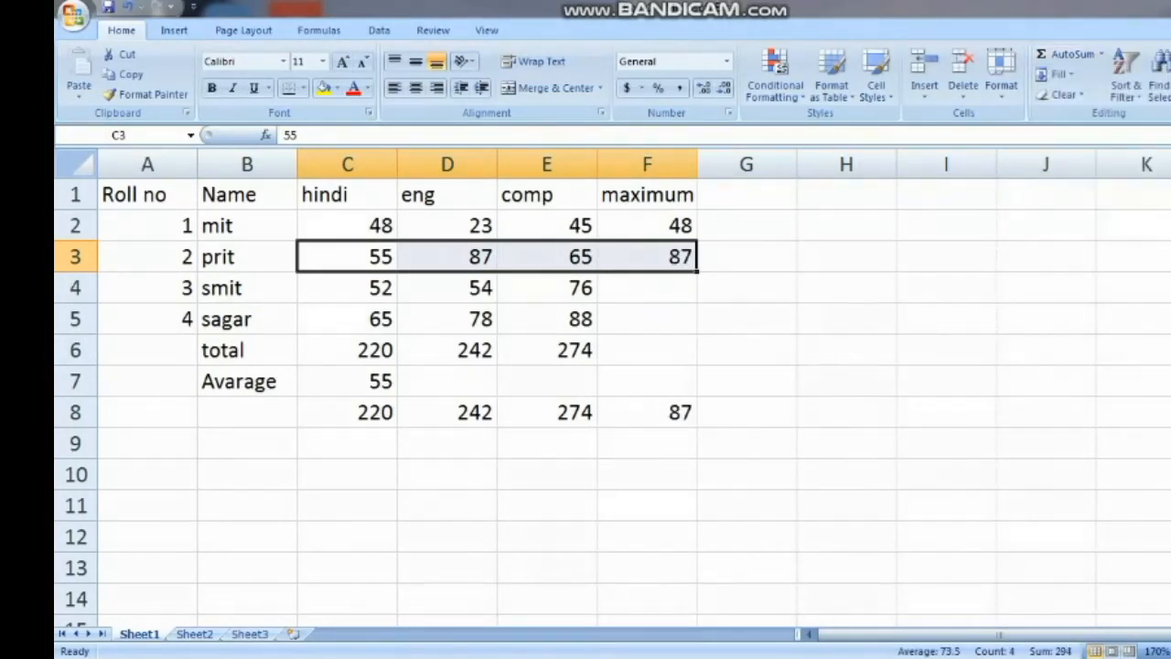
- Find the highest marks of the third and fourth students with the AutoSum function Max, placing the results in F4 and F5
left_click_drag(349, 288, 649, 288)
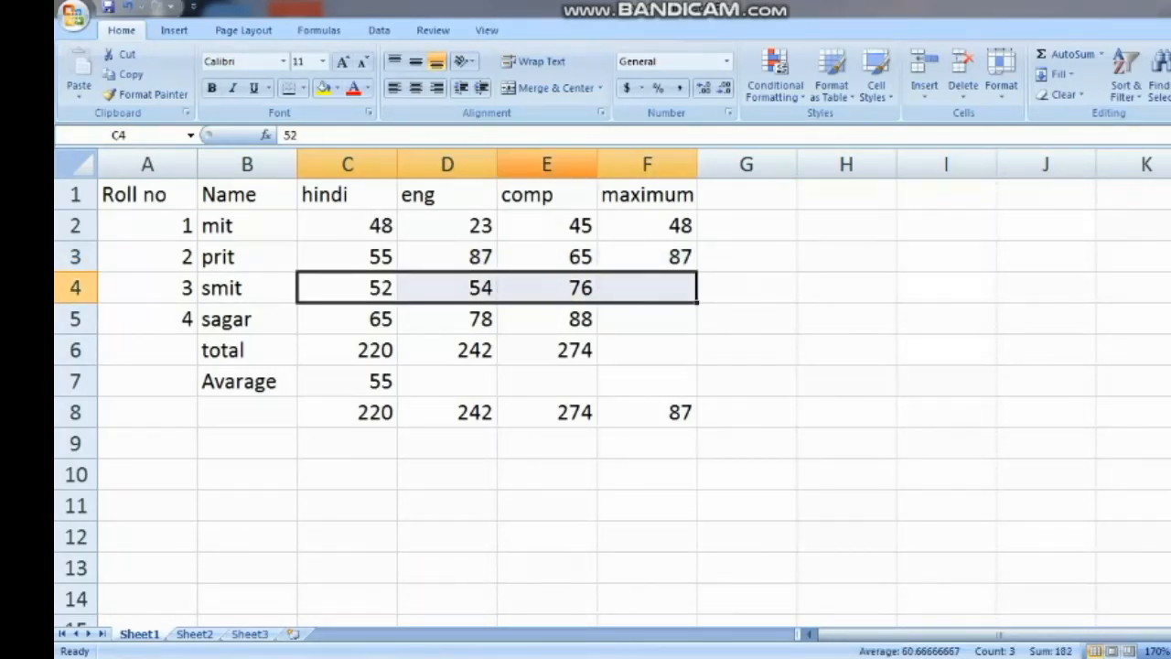
left_click(1102, 54)
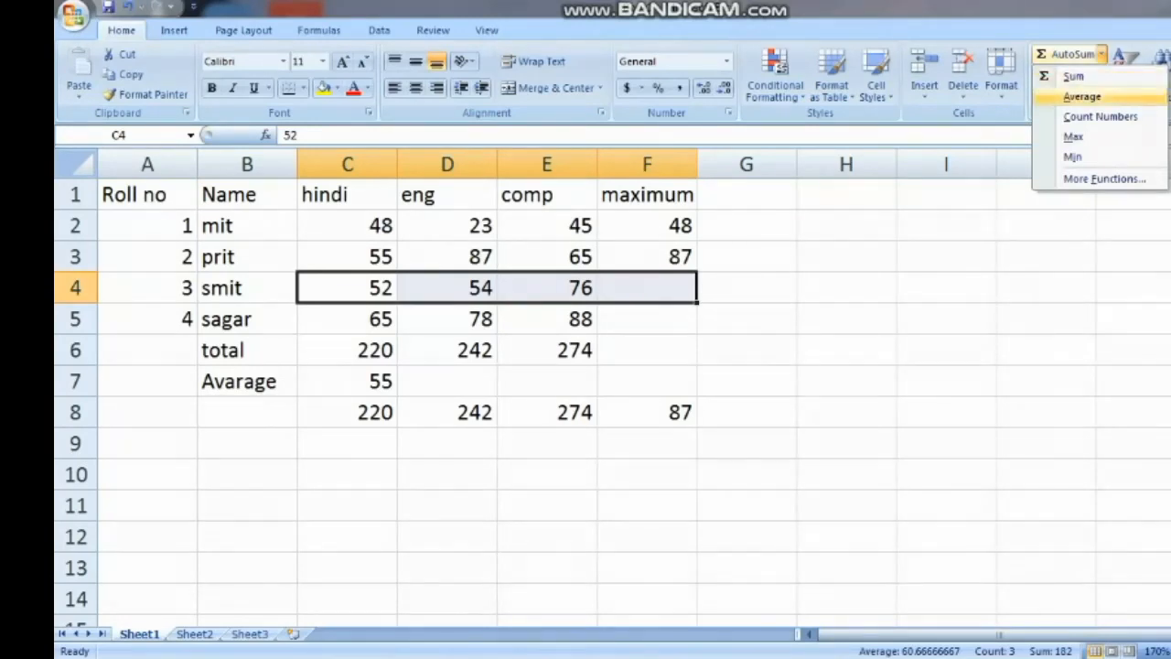
left_click(1073, 136)
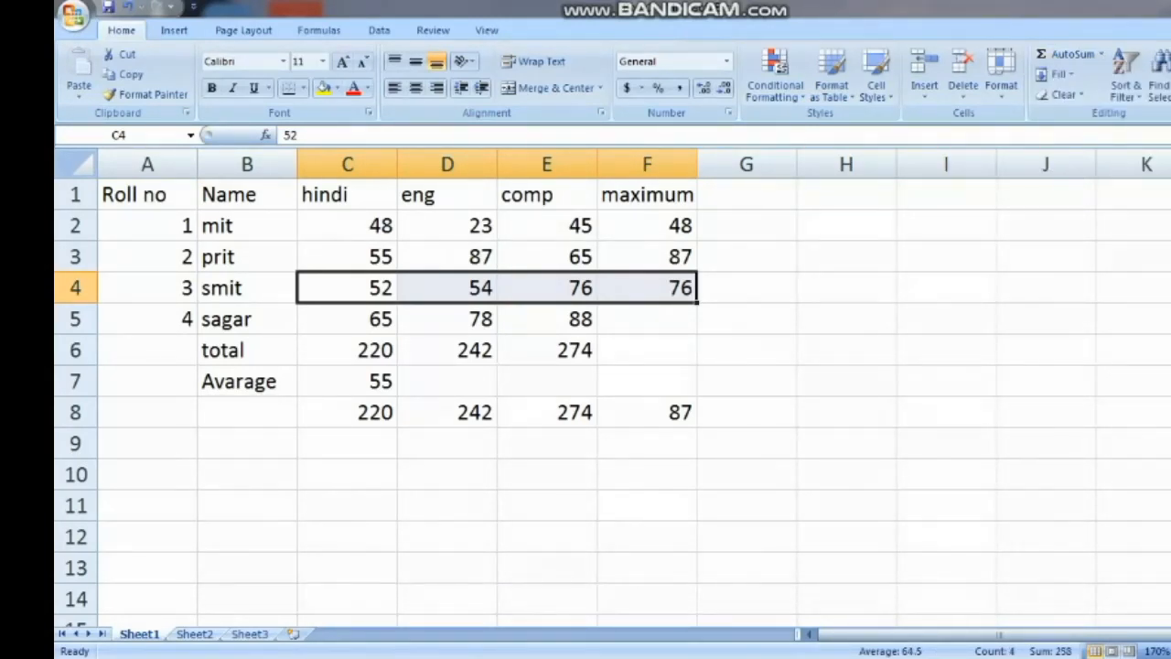
left_click(347, 319)
left_click_drag(348, 318, 650, 318)
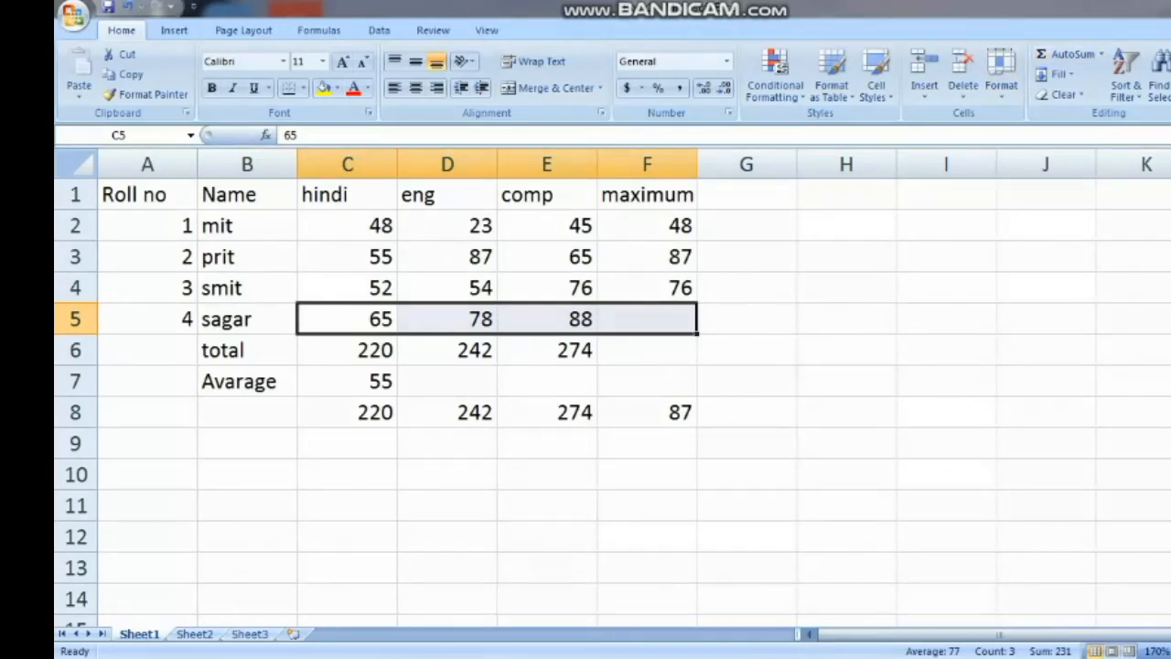
left_click(1103, 54)
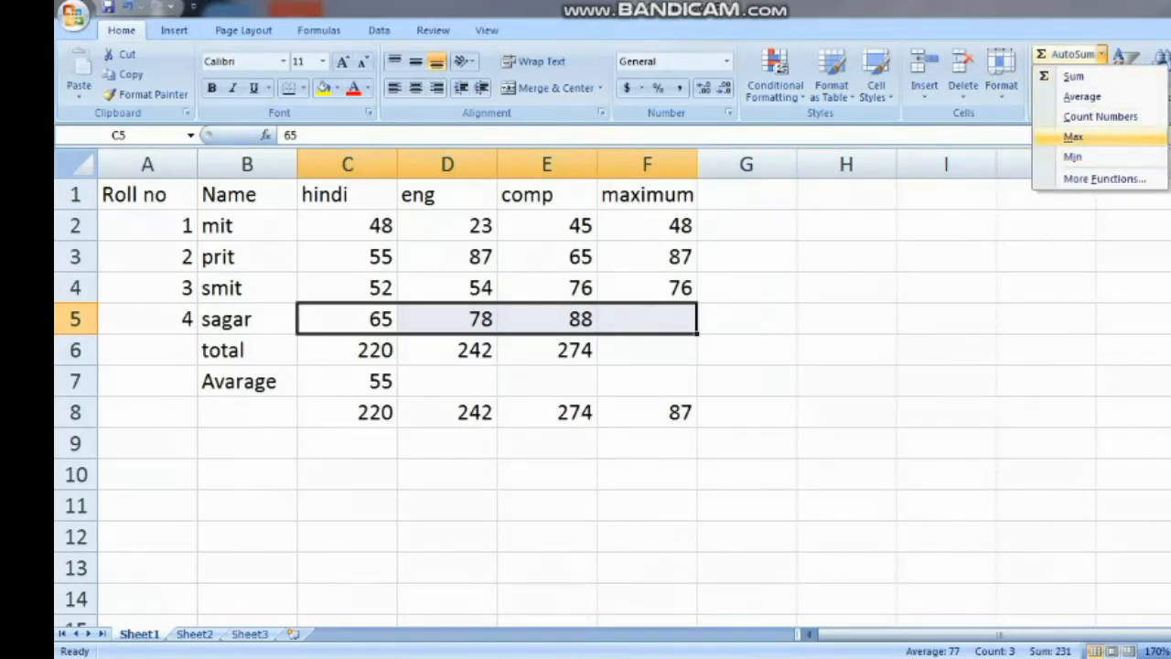
left_click(1073, 136)
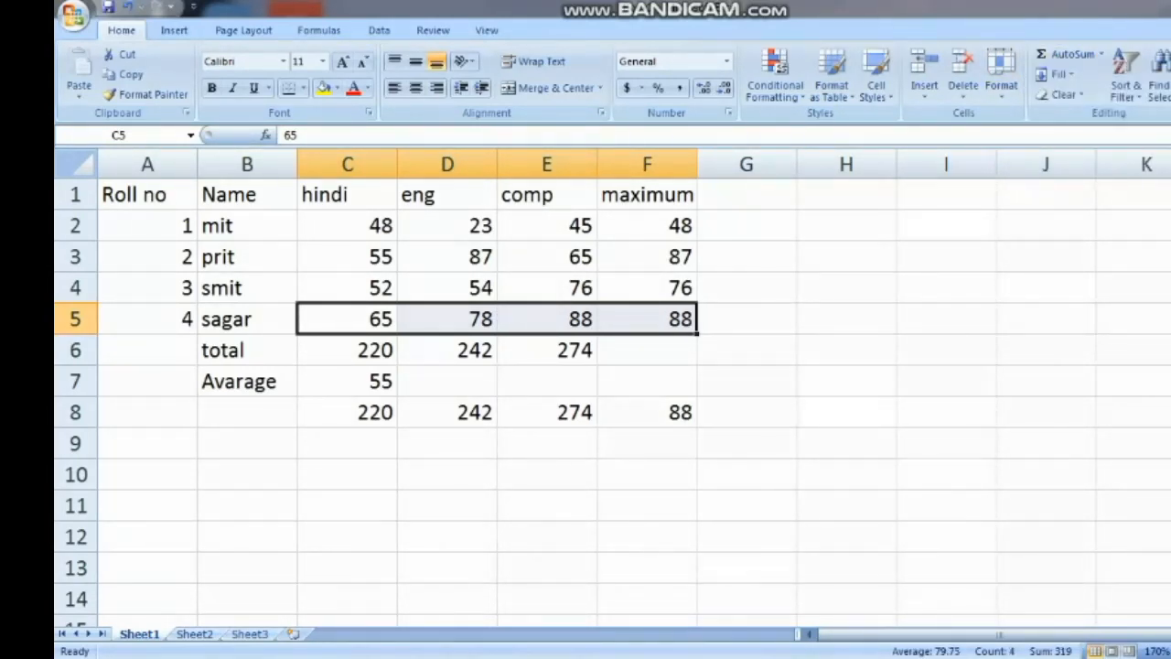
- Find the highest of the three subject totals in row 6 with the AutoSum function Max, placing the result in F6
left_click(347, 350)
left_click_drag(348, 350, 646, 351)
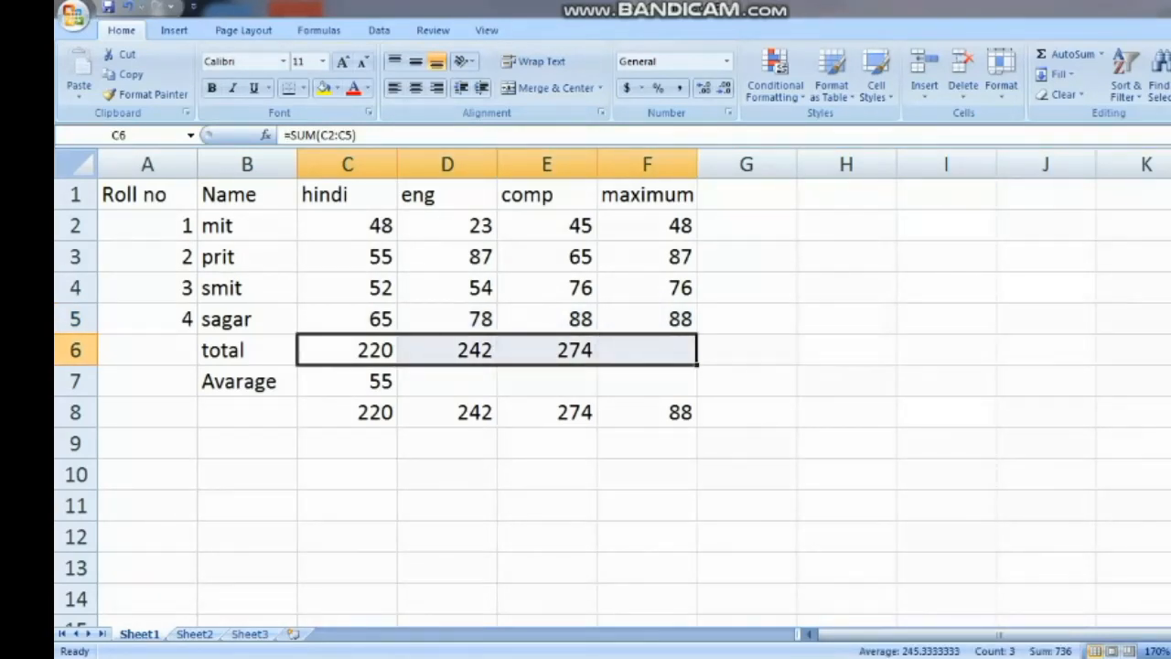
left_click(1101, 54)
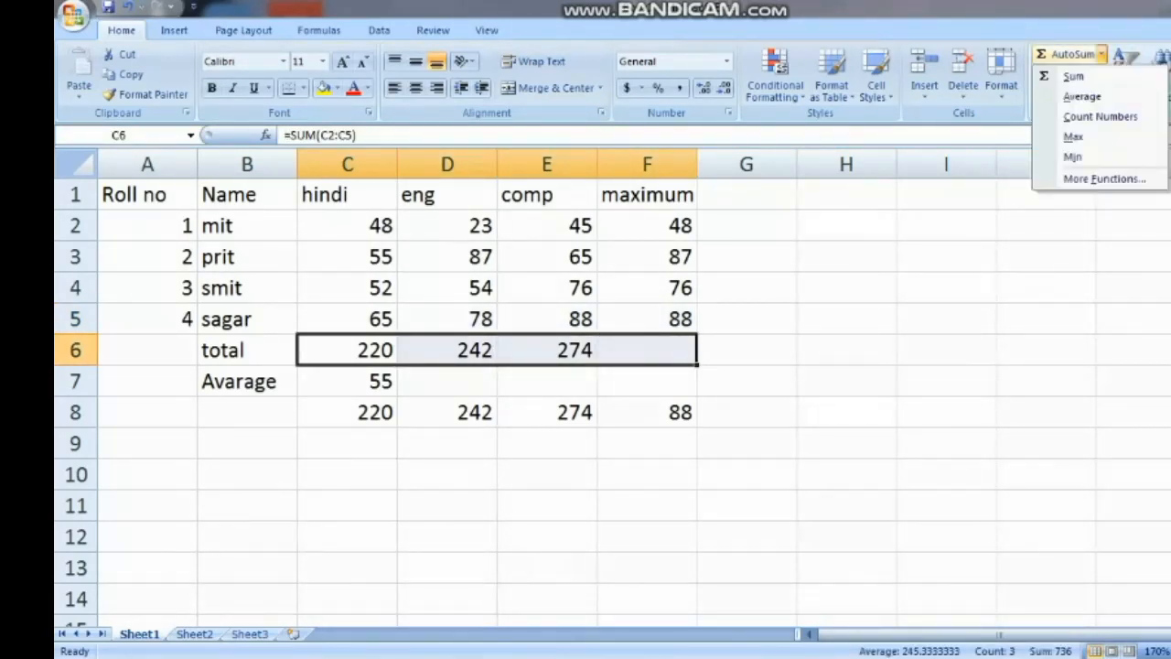
left_click(1073, 136)
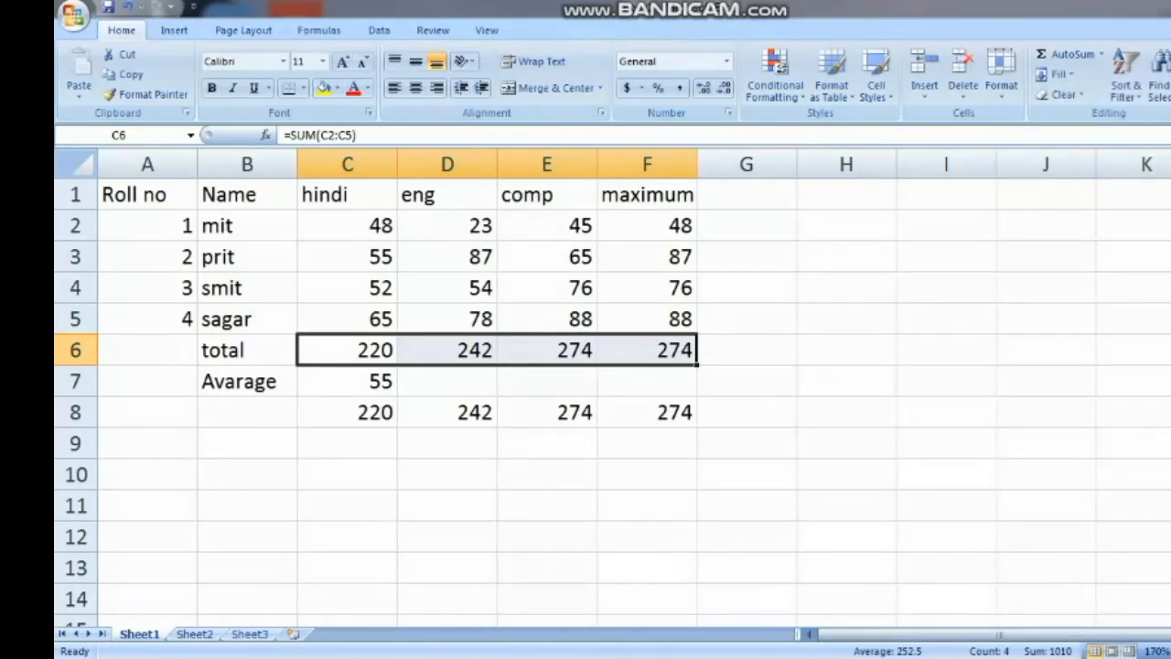
- Delete the unlabelled column maximums in C8:F8
left_click(348, 413)
left_click_drag(348, 412, 647, 413)
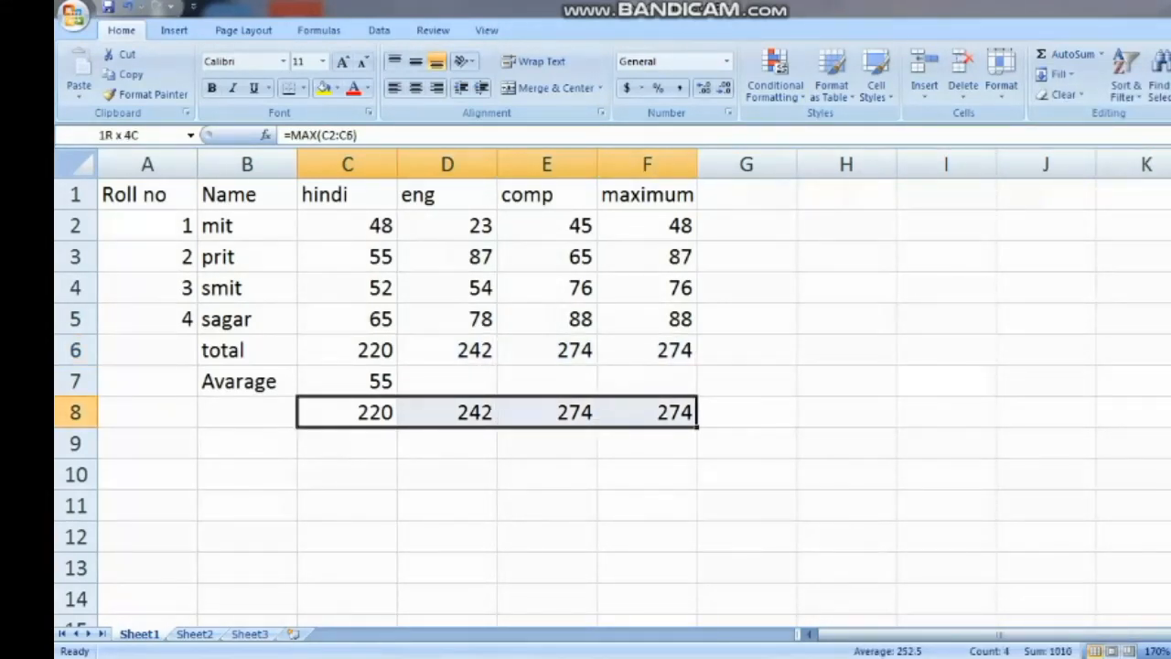
key("Delete")
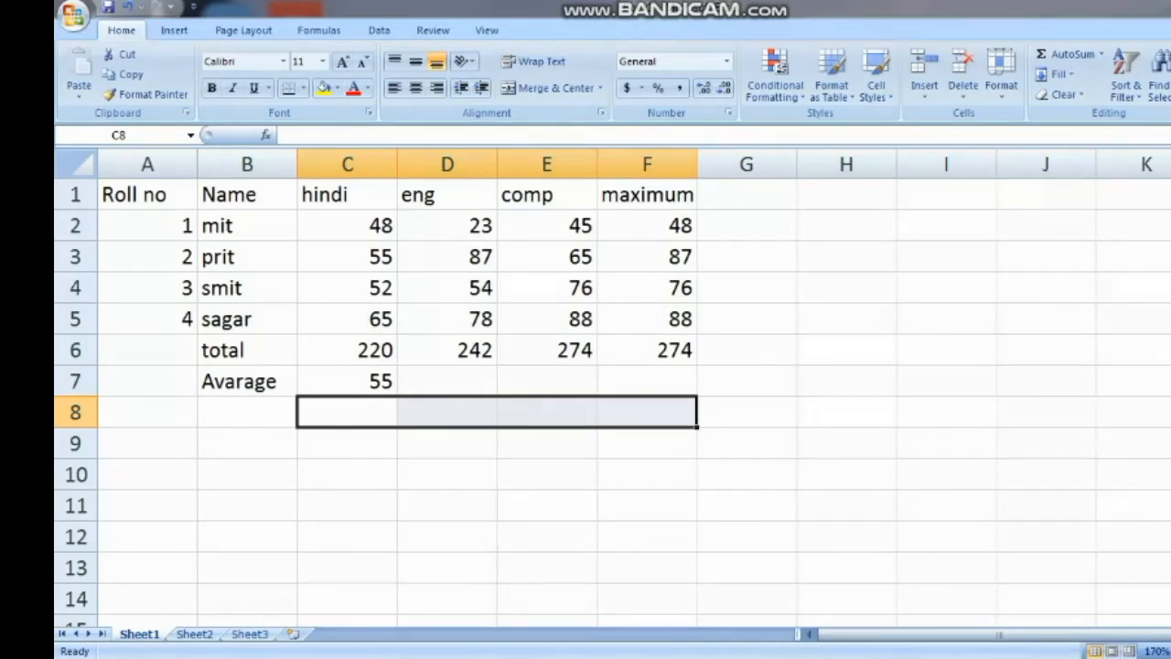
- Enter the header "minimum" in cell G1
left_click(746, 194)
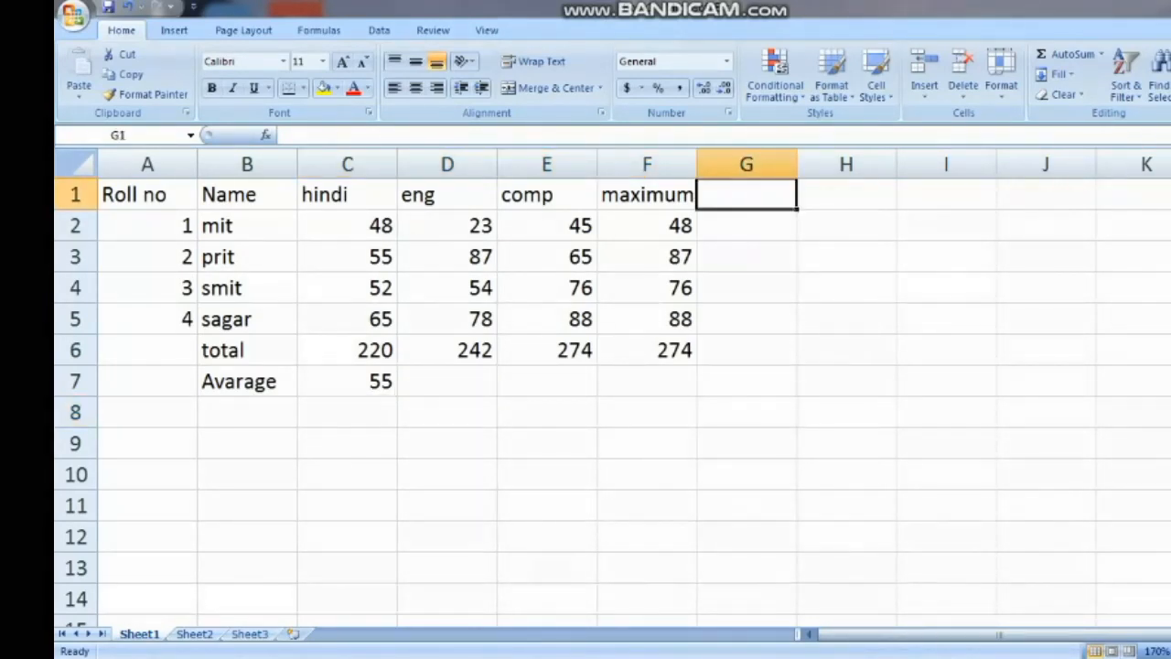
type("min")
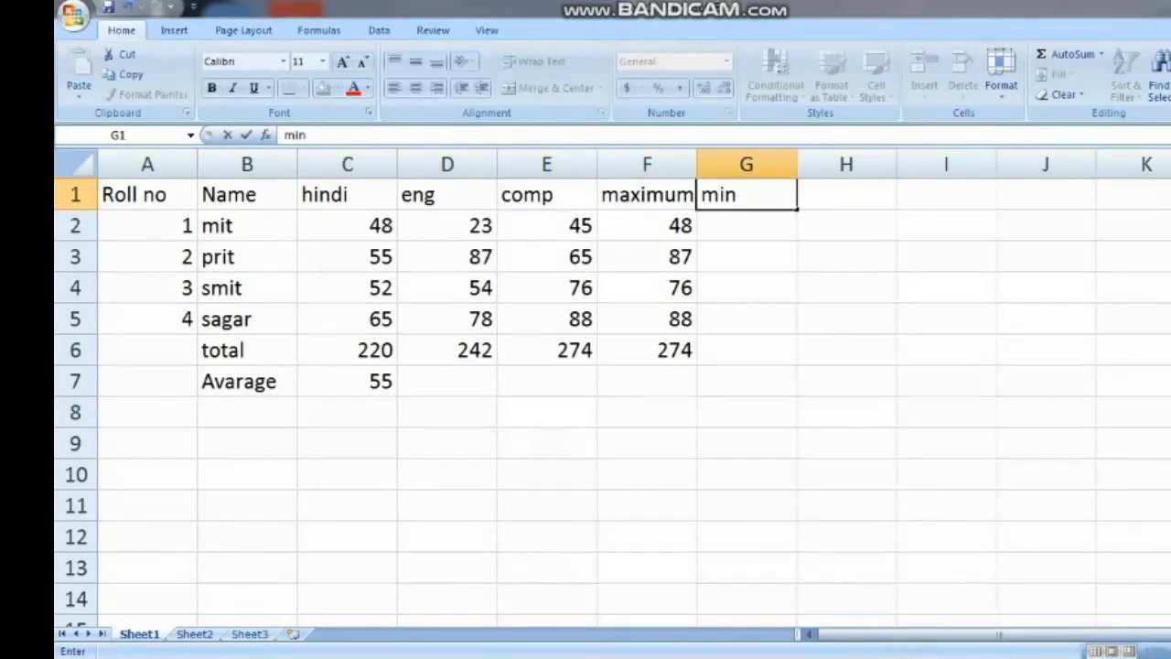
type("imum")
- Apply the AutoSum function Min to the range C2:G5, placing each student's lowest value in column G
left_click(348, 225)
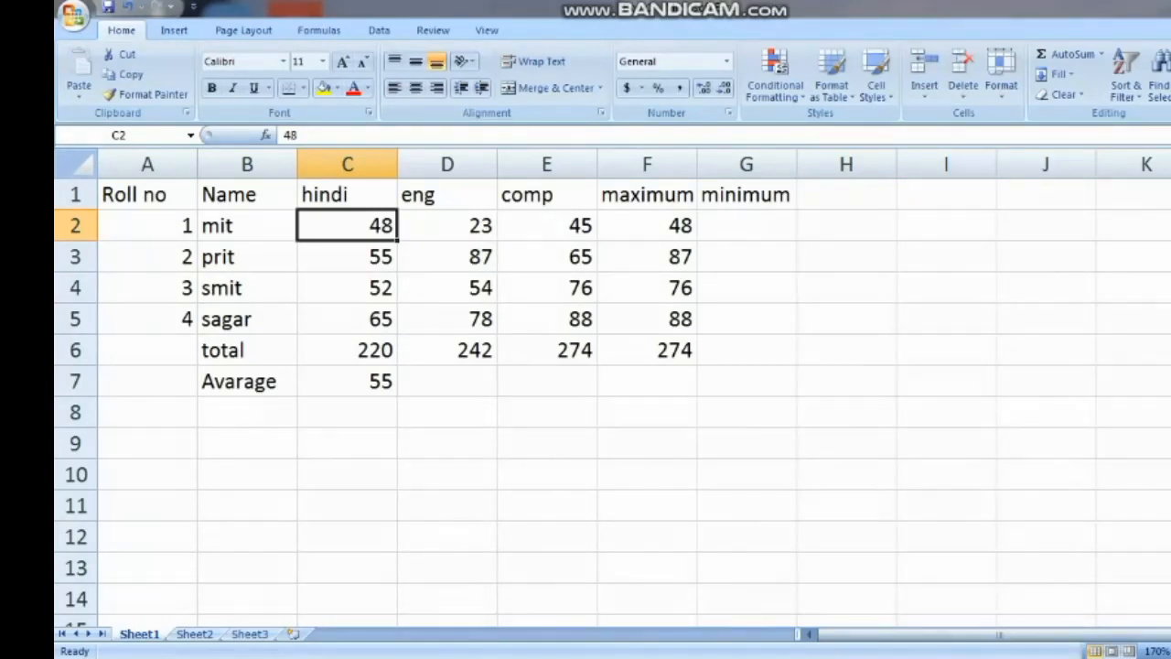
key("shift+Down")
key("shift+Down")
key("shift+Down")
key("shift+Right")
key("shift+Right")
key("shift+Right")
key("shift+Right")
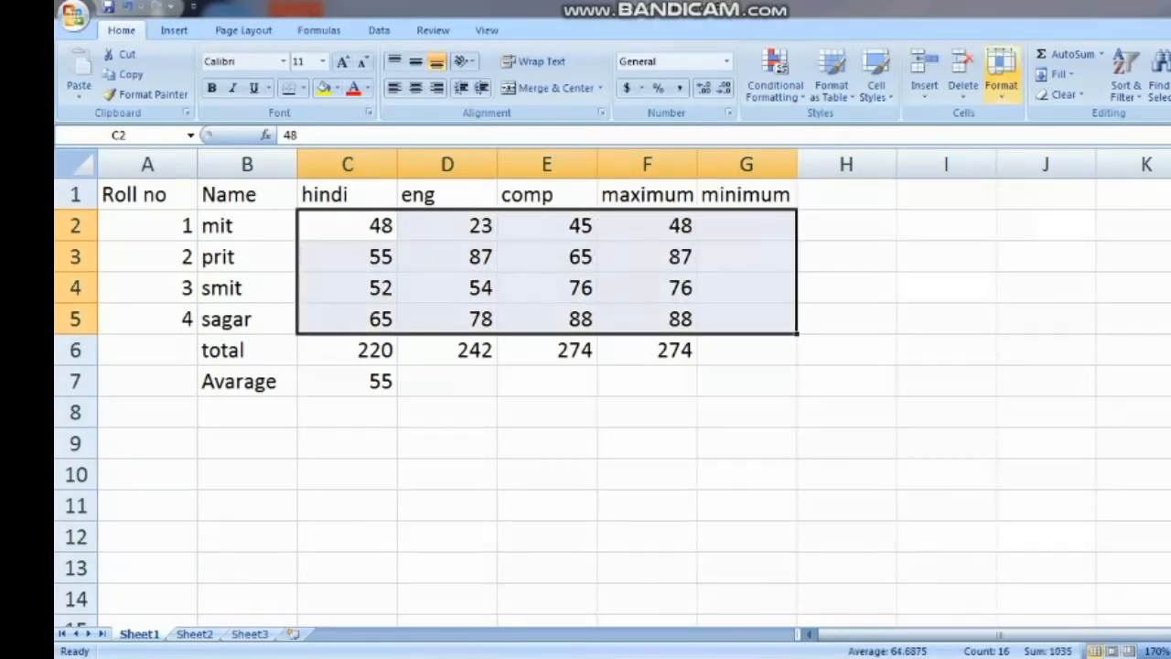
left_click(1102, 54)
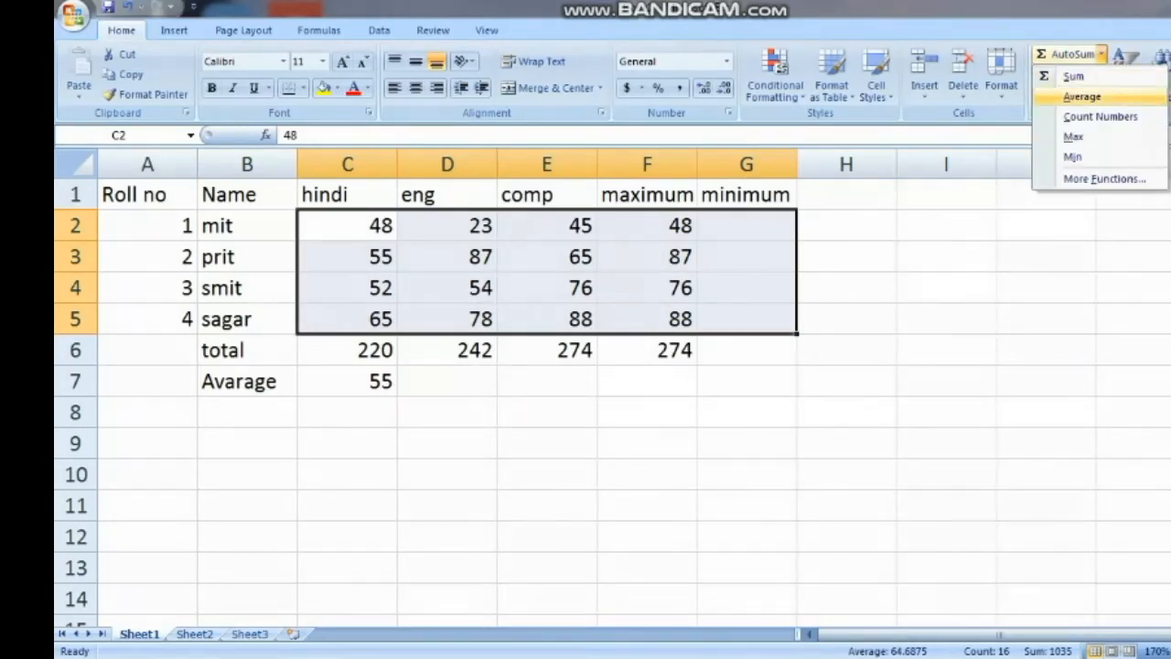
left_click(1072, 156)
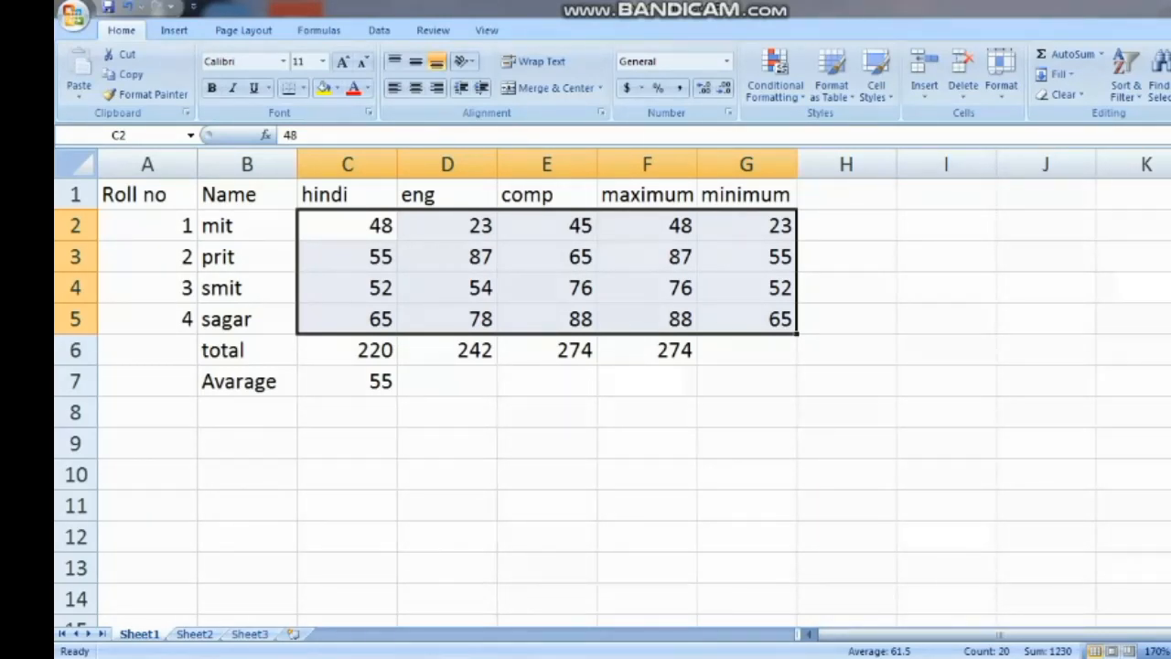
left_click(846, 319)
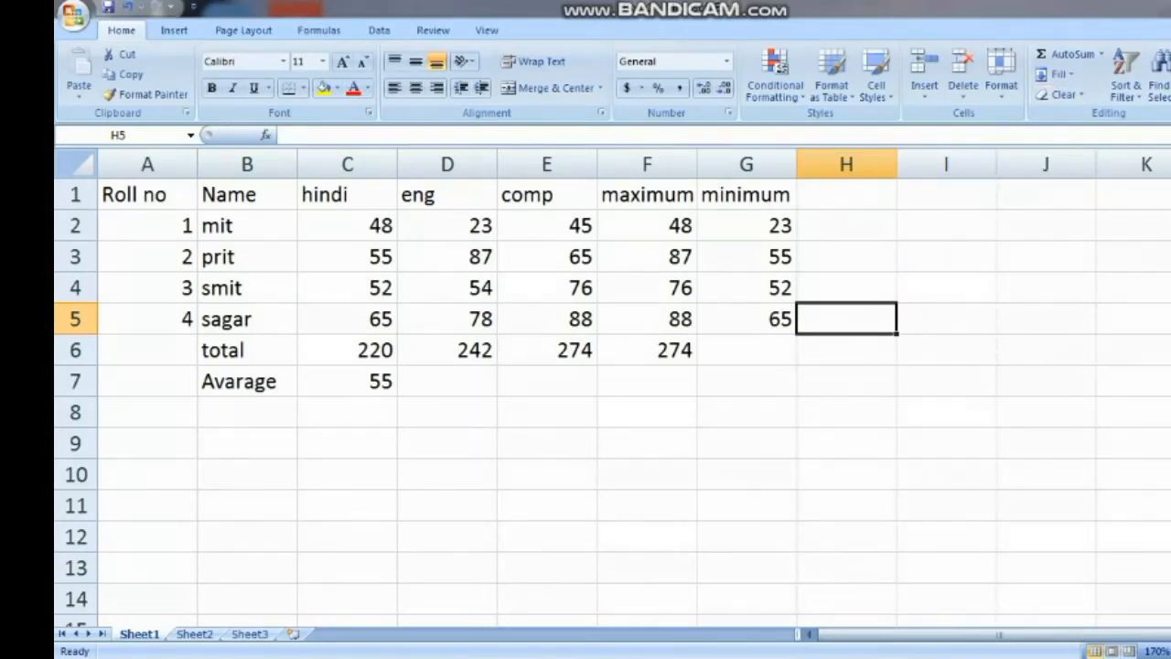
- Switch to the desktop, search the computer's programs and files for "excel", and return to the open Excel workbook
key("alt+F4")
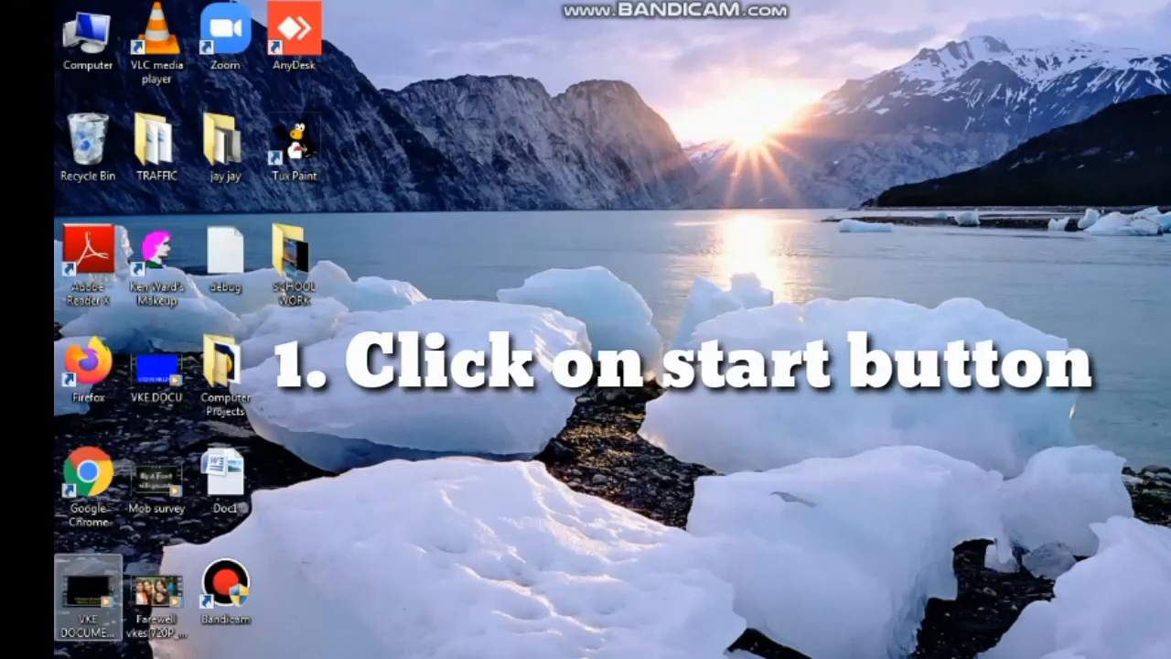
key("super")
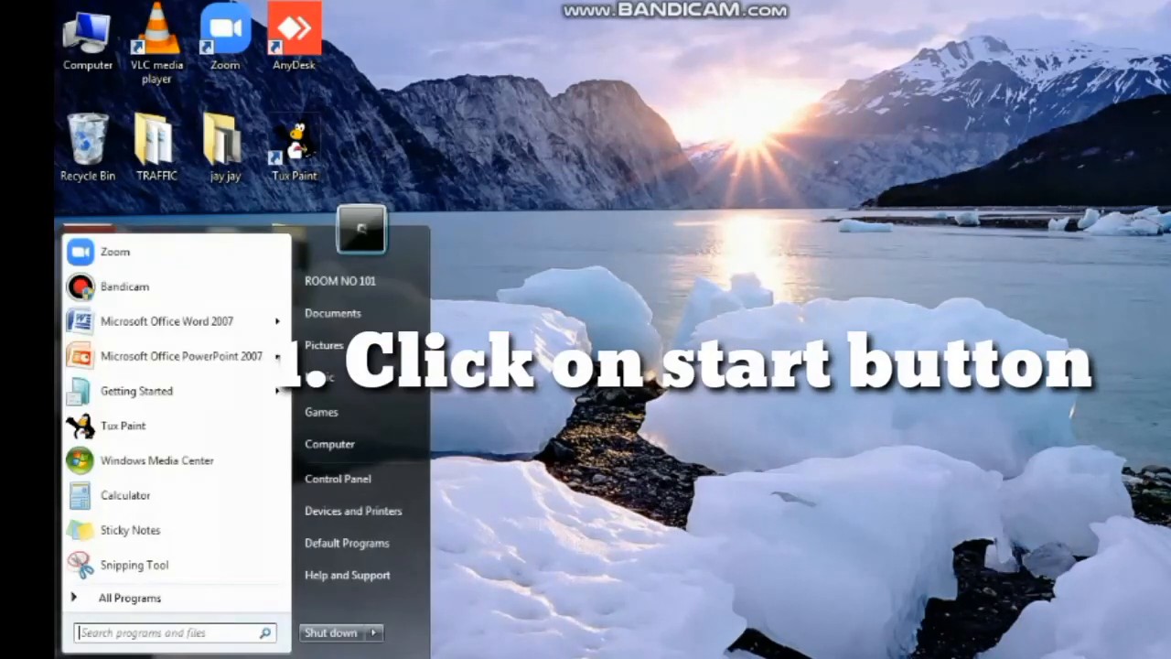
left_click(137, 597)
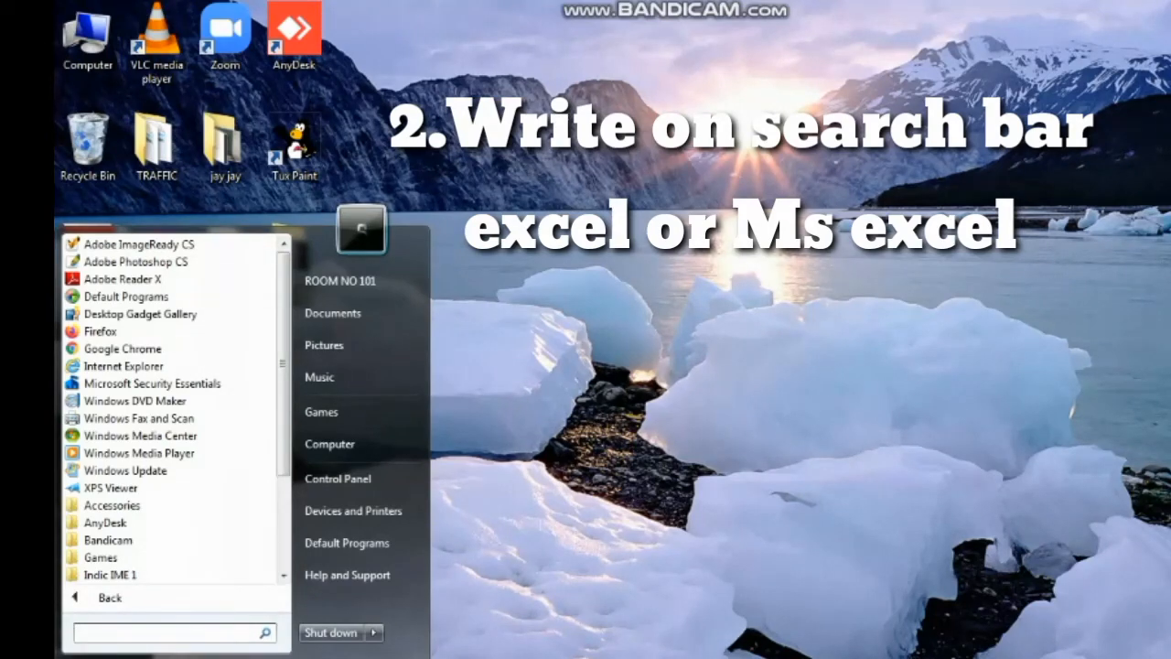
type("exce")
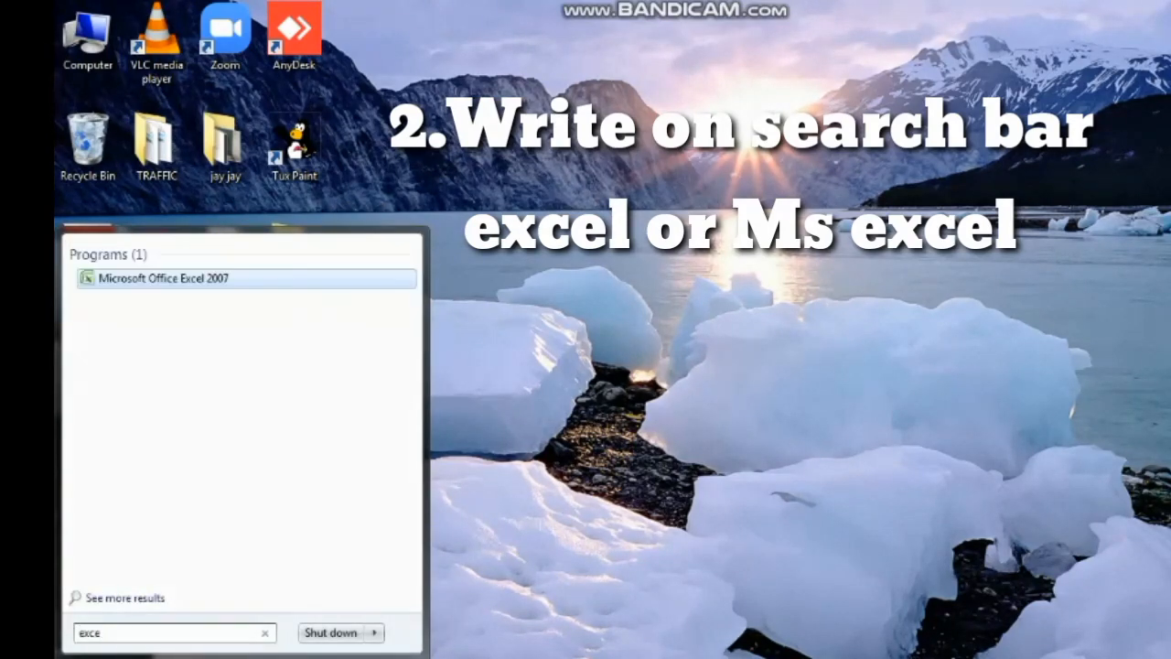
type("l")
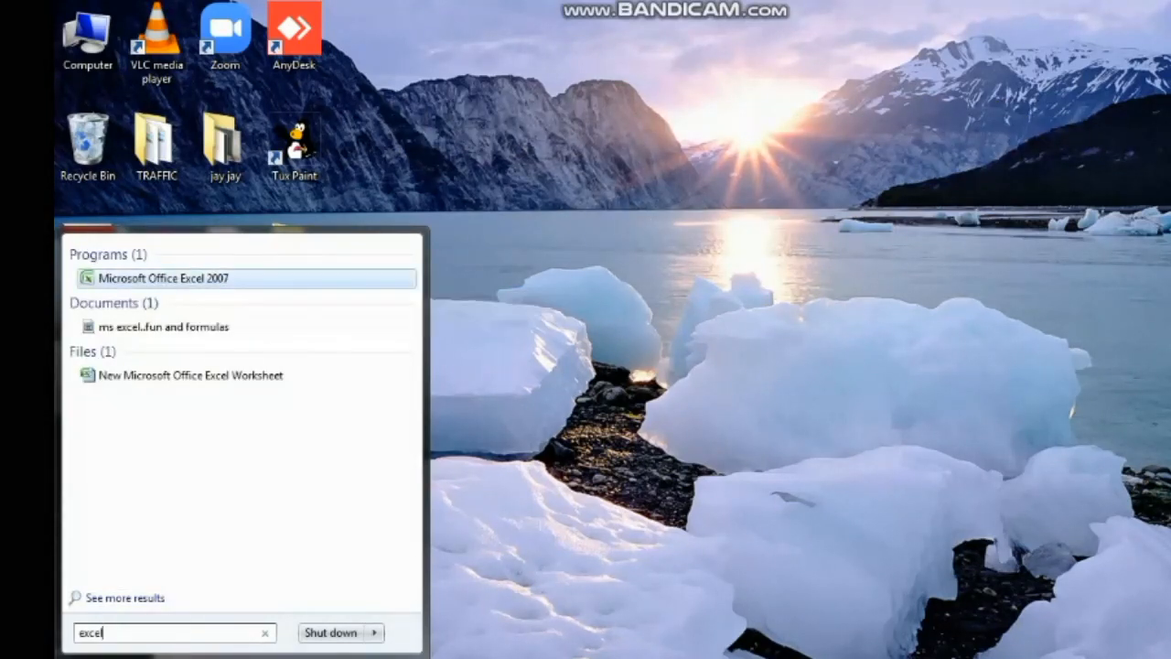
key("Escape")
left_click(418, 578)
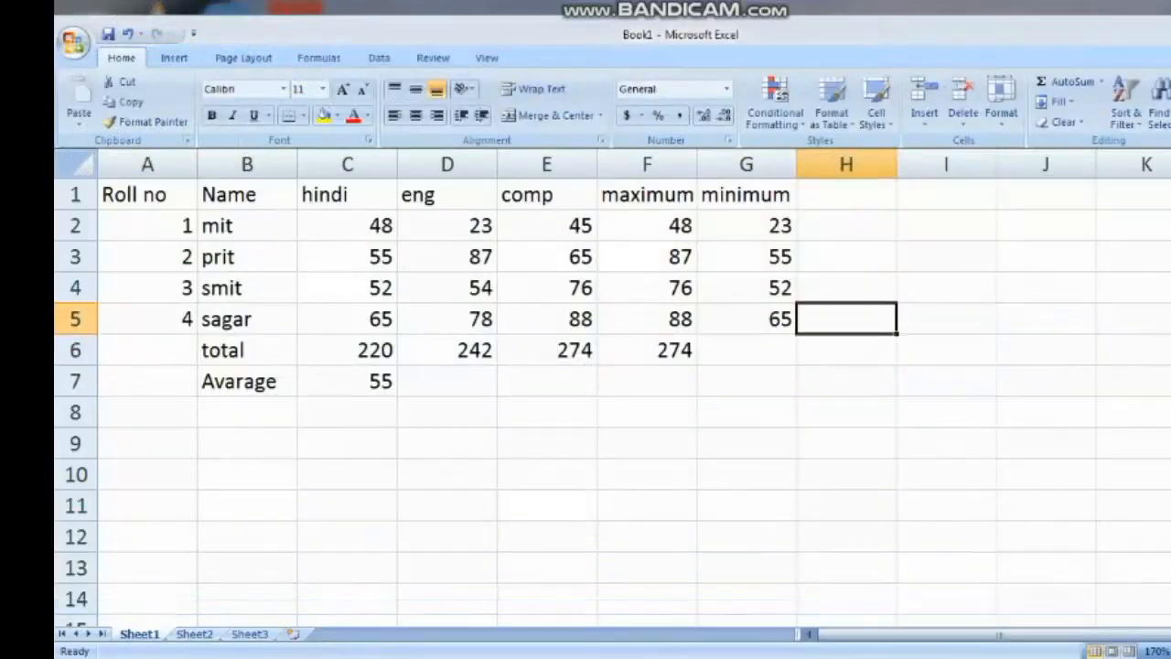